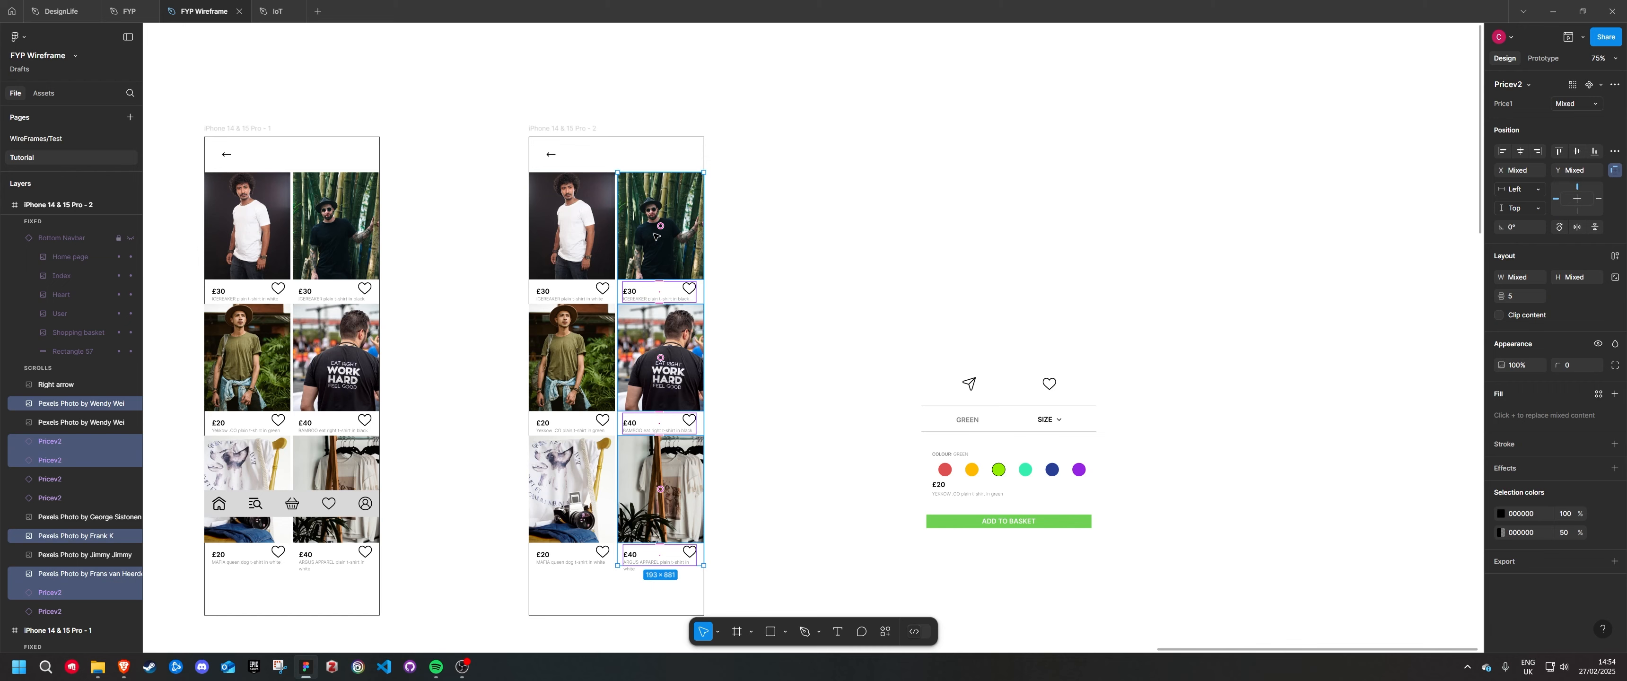
Delete the second product column, the lowest first-column product and the £30 price label from the iPhone 14 & 15 Pro - 2 frame
key(Delete)
click(584, 561)
shift+click(563, 499)
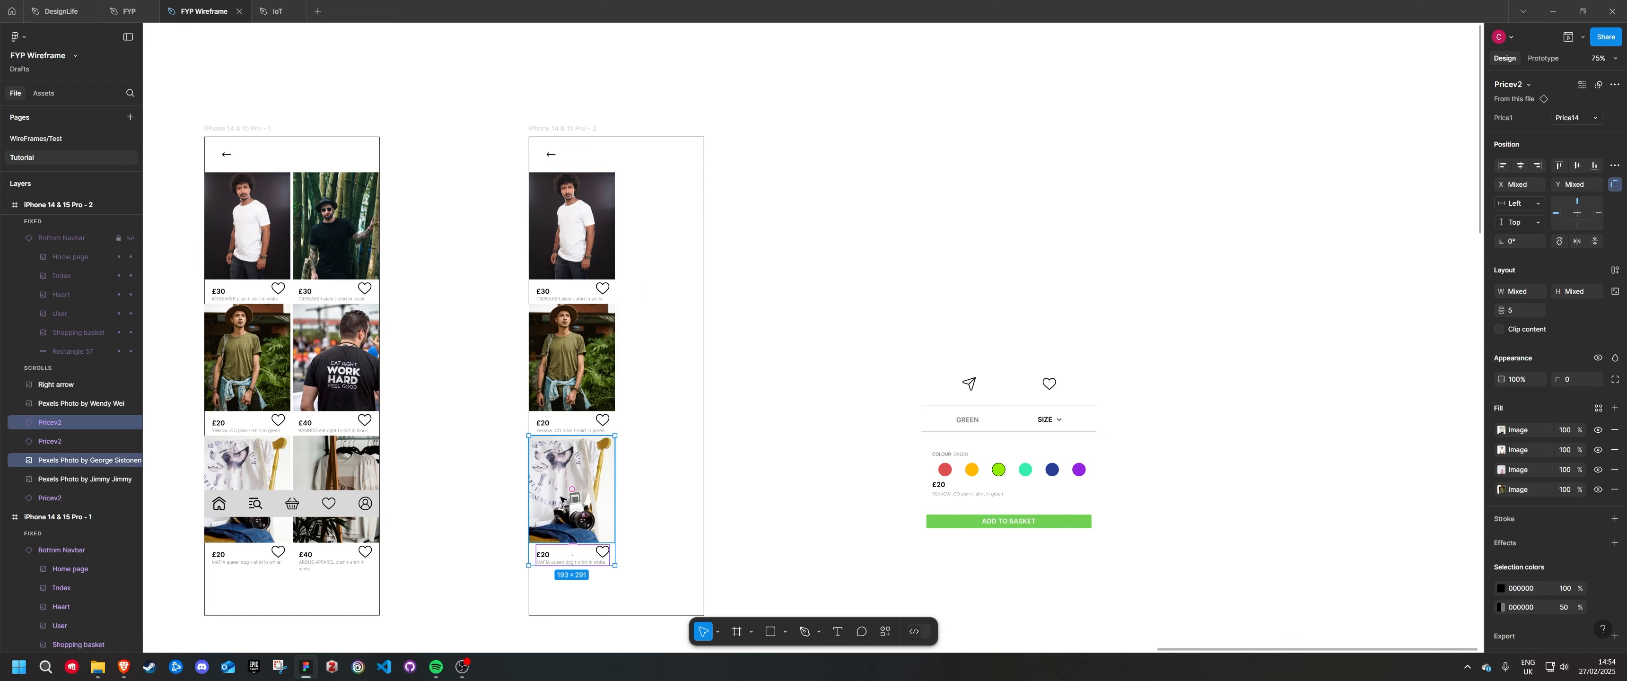
key(Delete)
click(594, 292)
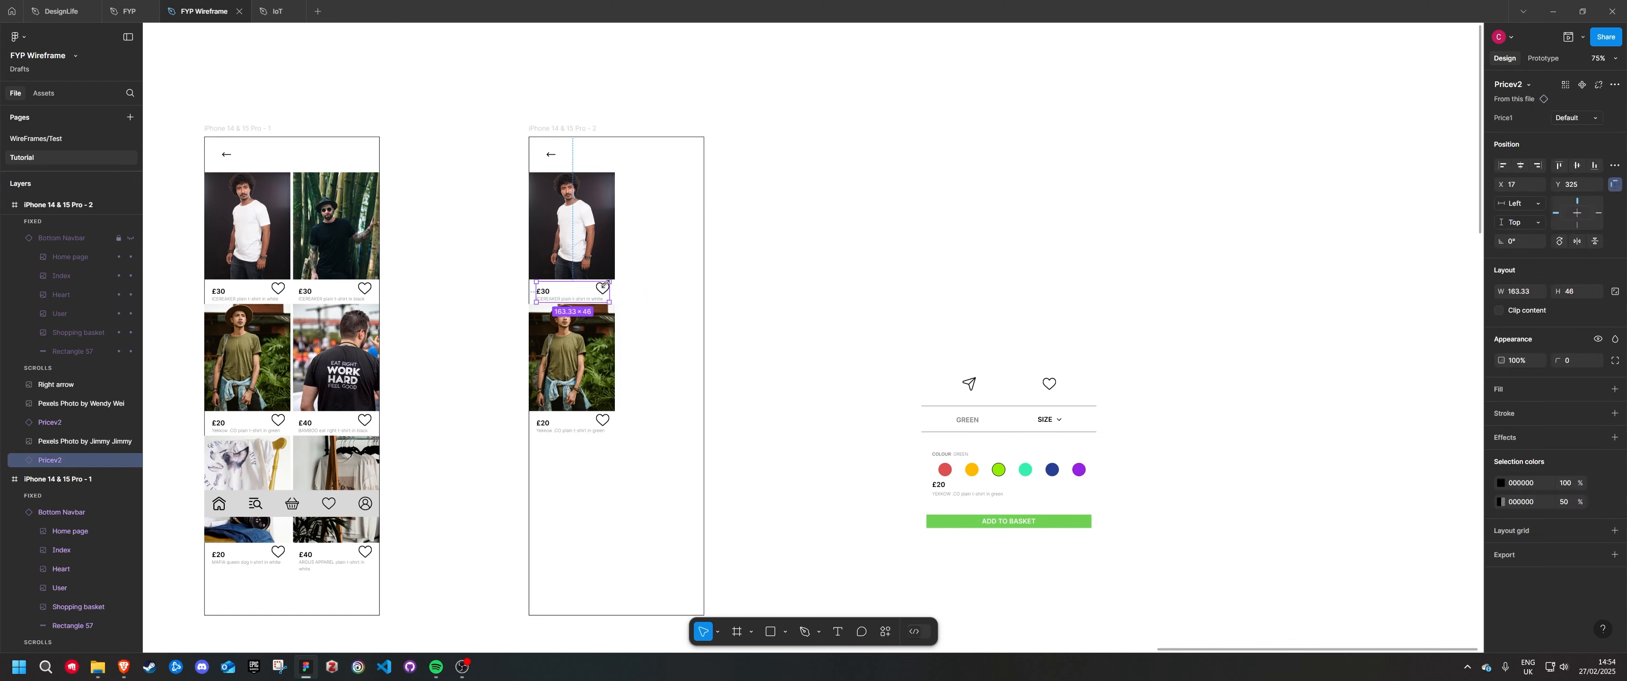
key(Delete)
Replace the white t-shirt photo with the green t-shirt photo beneath the back arrow and enlarge it to 393 × 412
drag(599, 380, 654, 247)
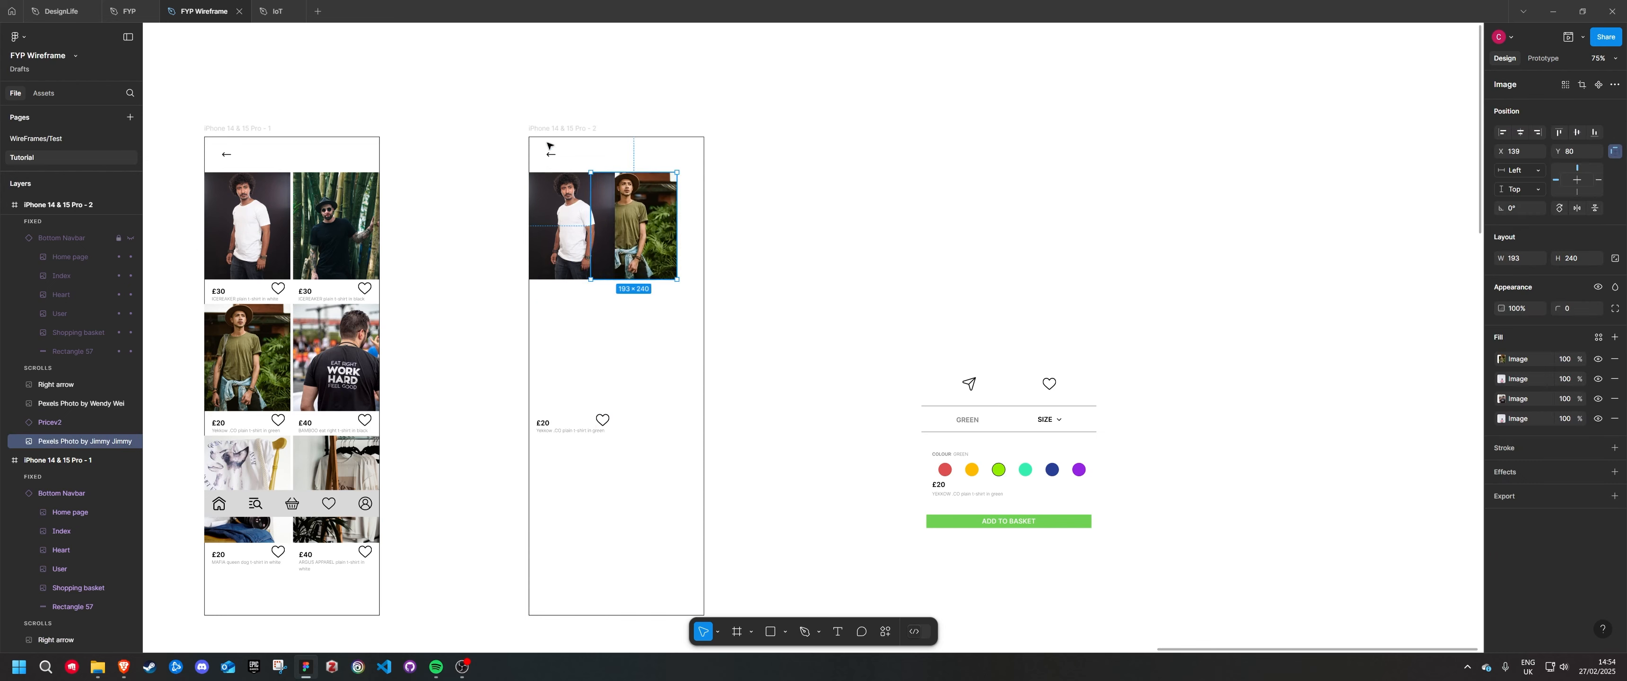
click(559, 226)
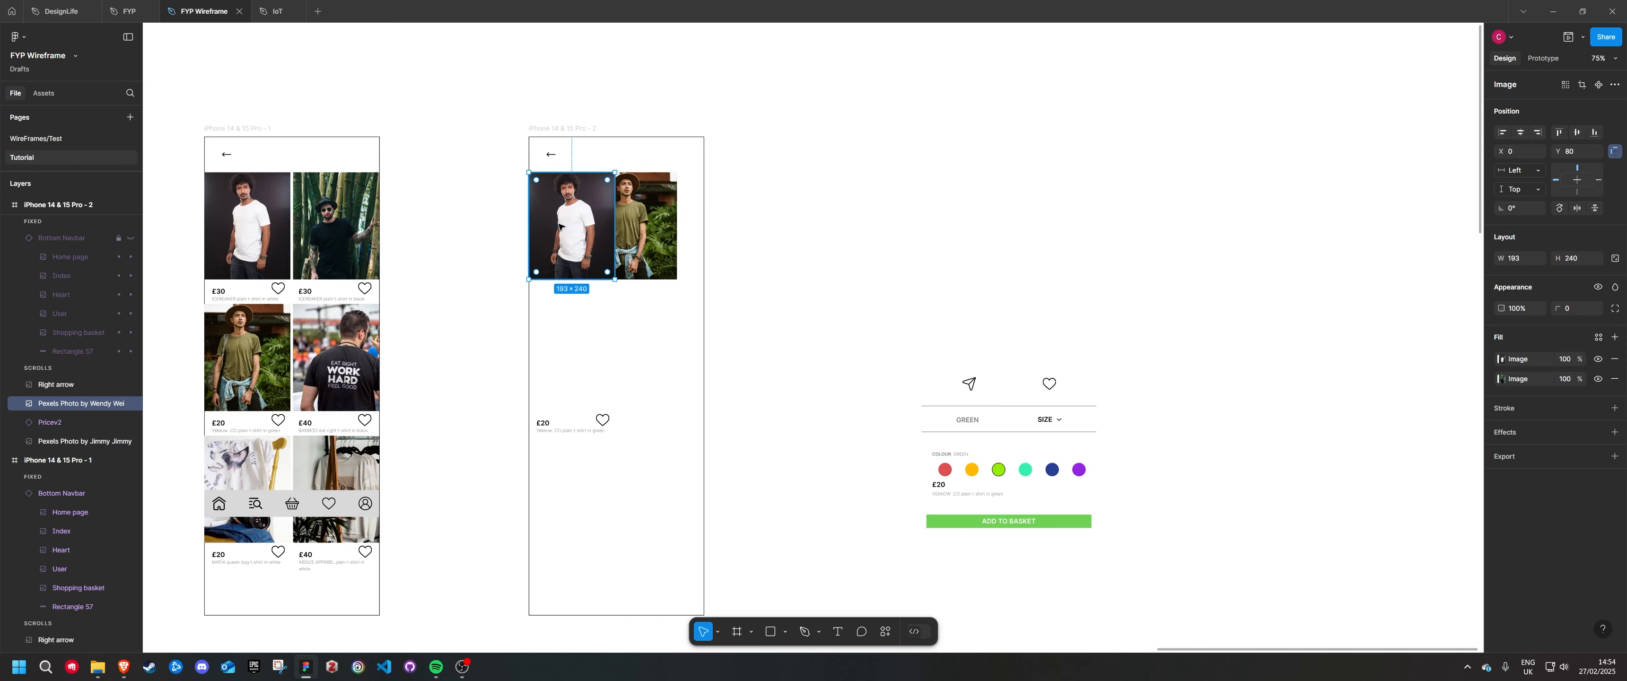
key(Delete)
drag(647, 218, 559, 219)
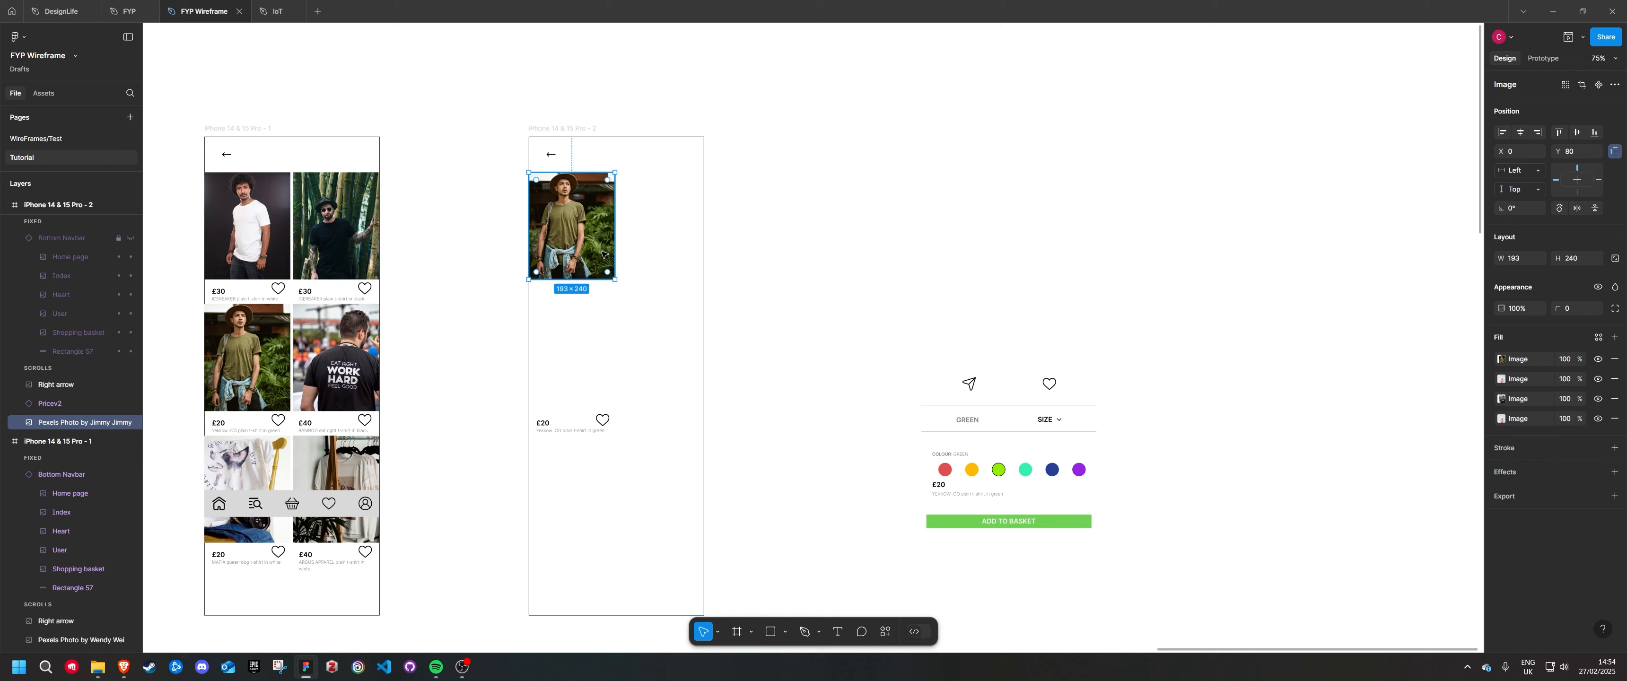
drag(615, 279, 706, 356)
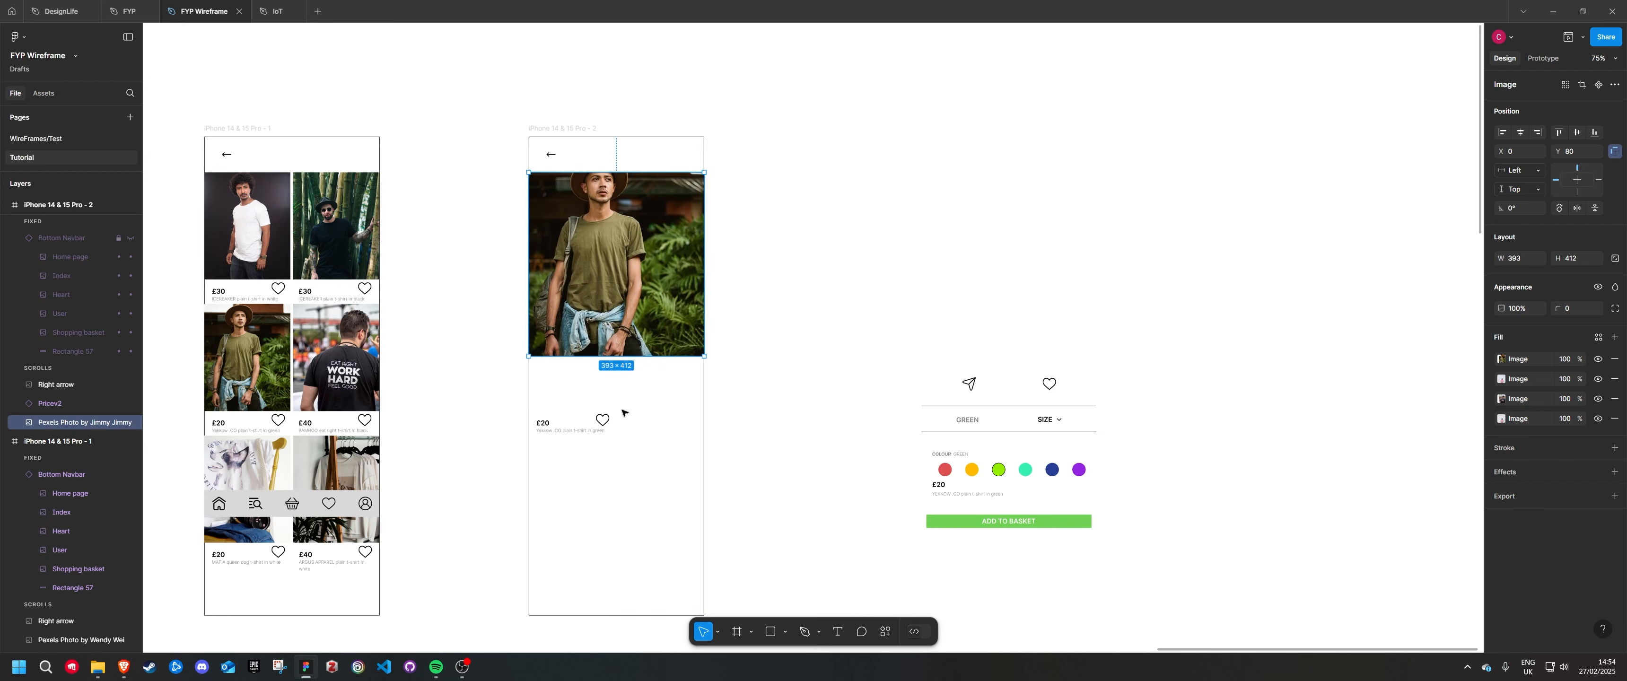
click(770, 407)
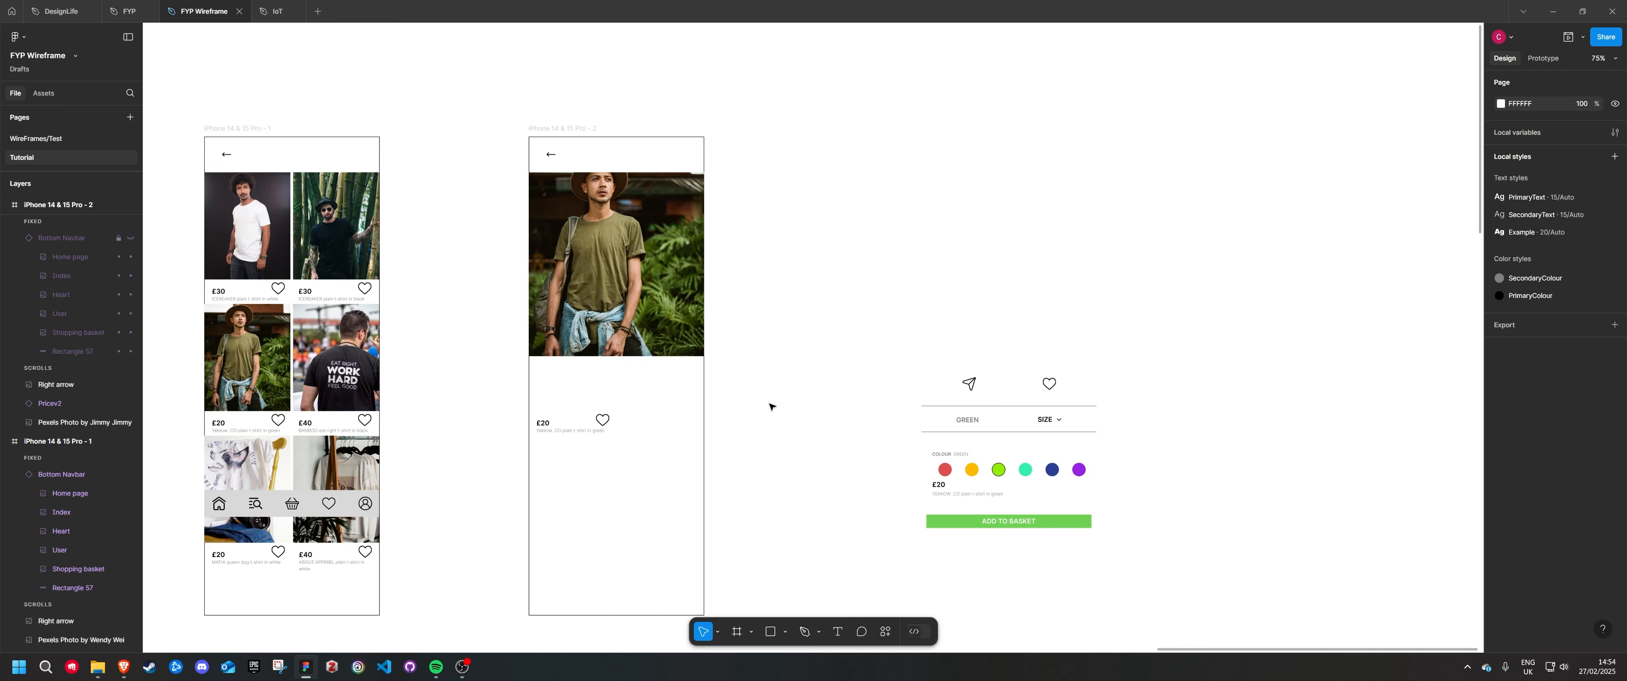
Place the send and heart icons 30 px below the green t-shirt photo and check the spacing
drag(914, 353, 655, 380)
scroll(617, 400, up, 5)
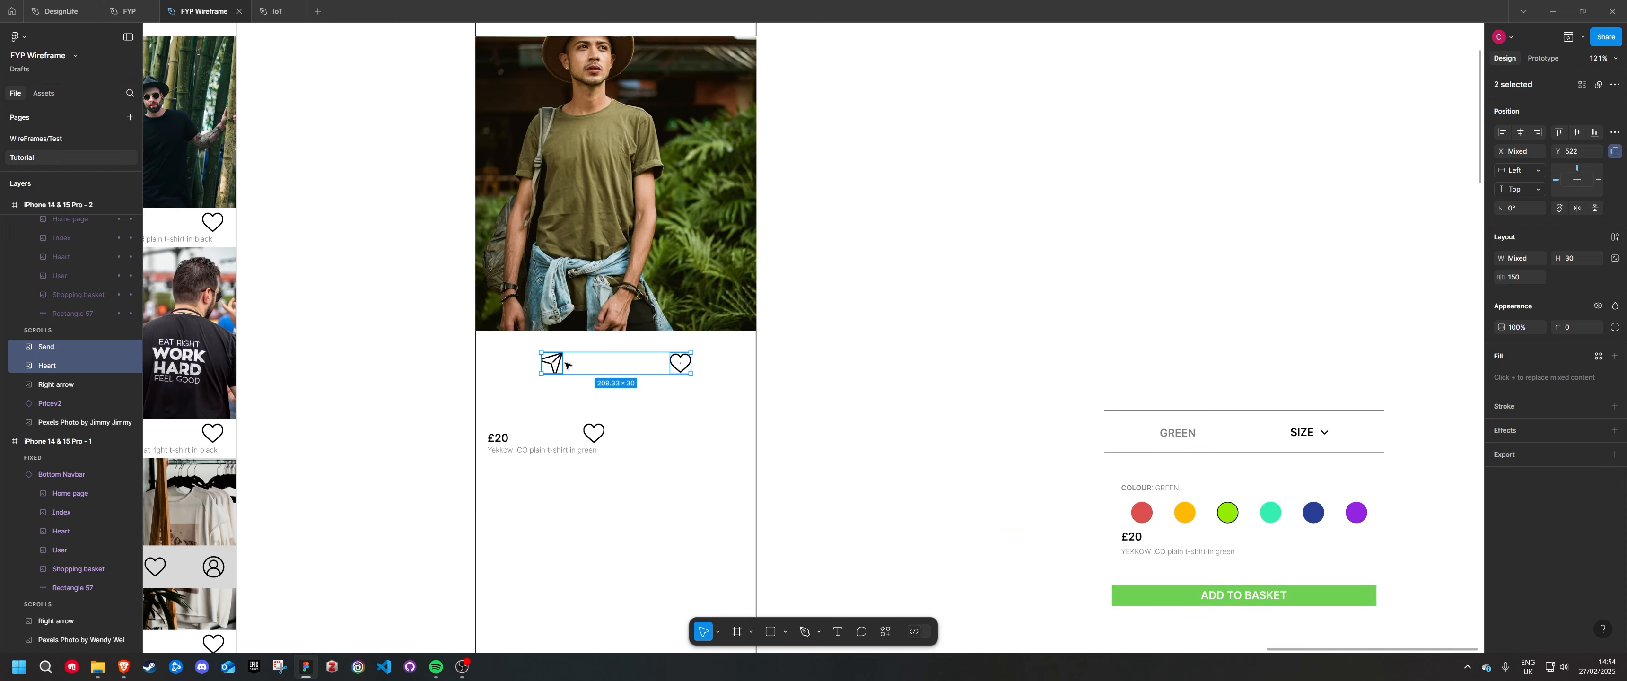
scroll(617, 369, up, 10)
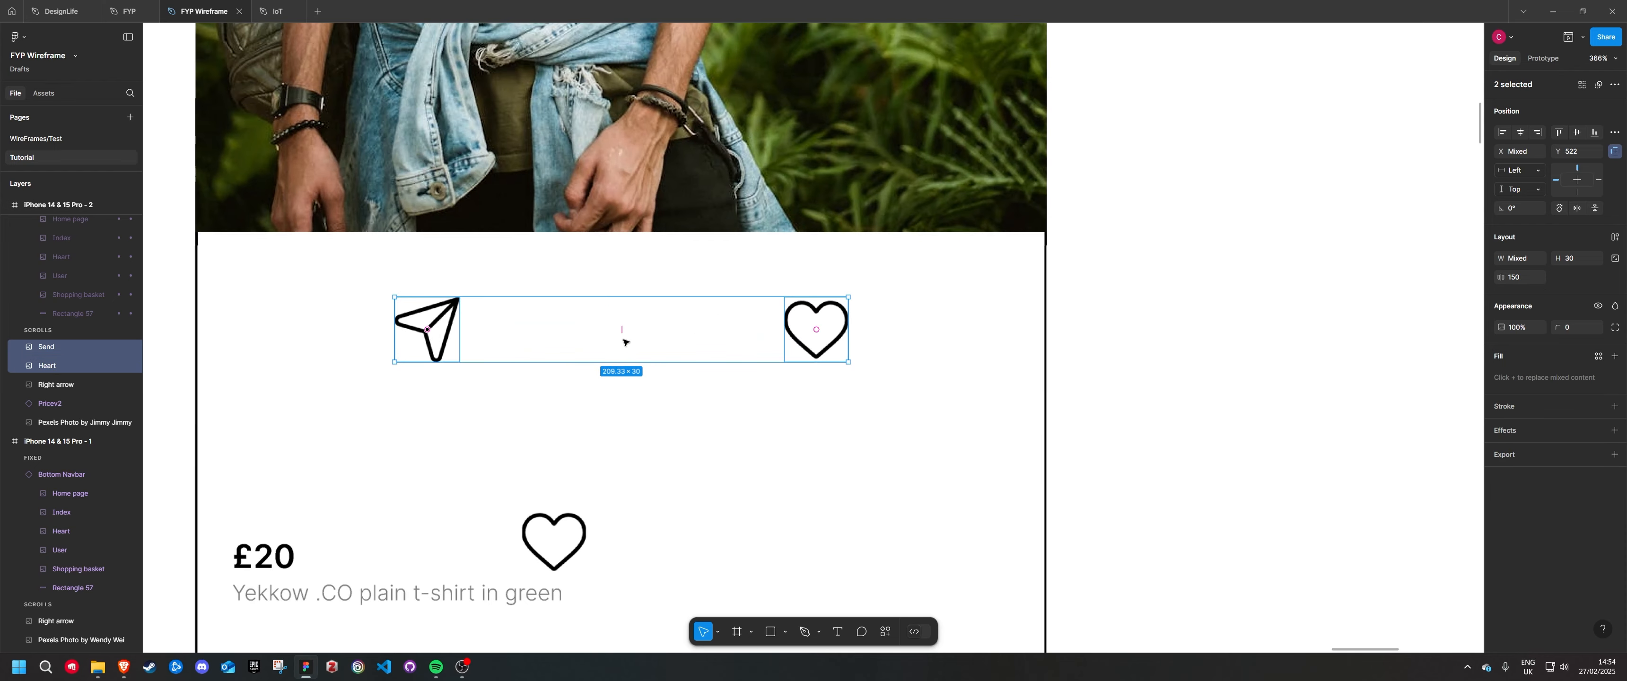
click(704, 412)
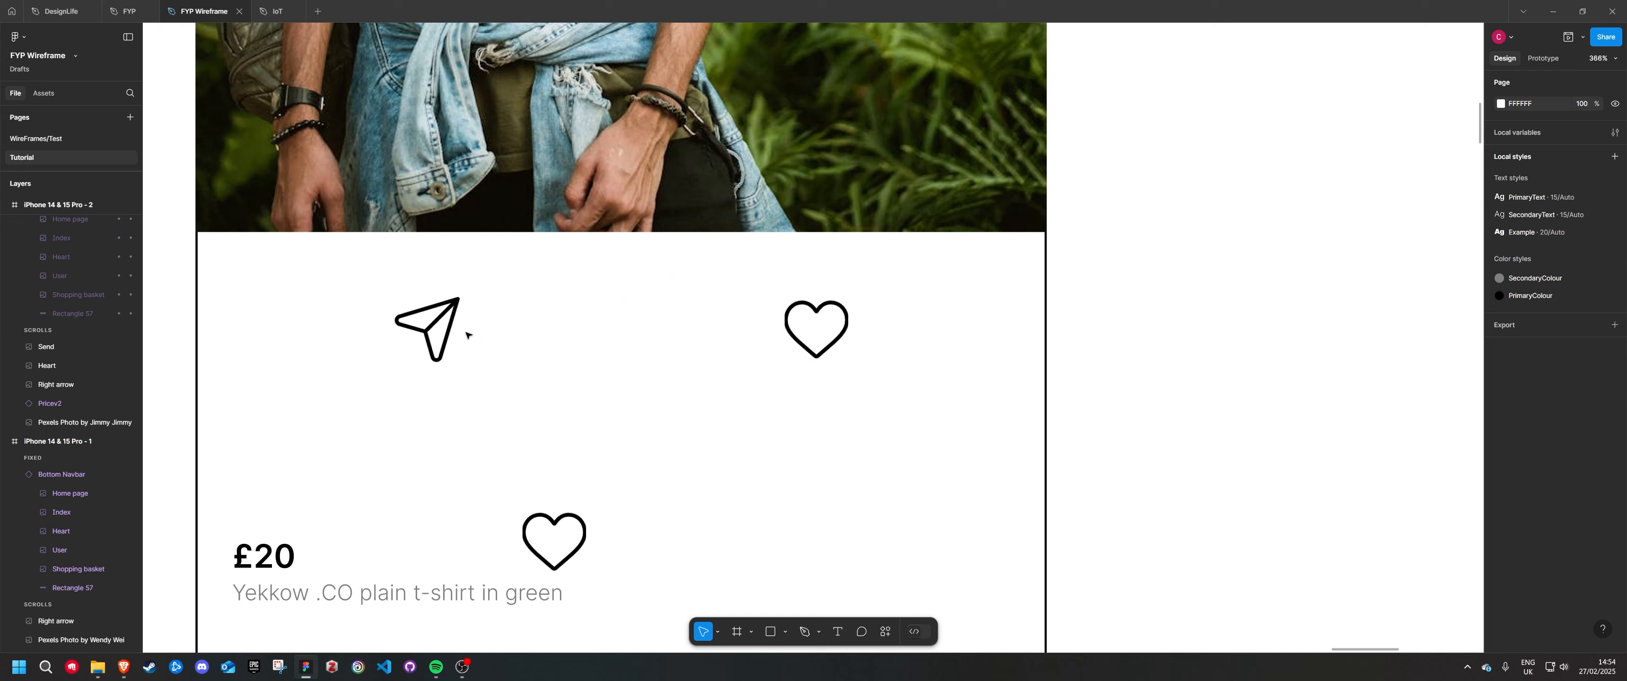
click(441, 327)
shift+click(445, 206)
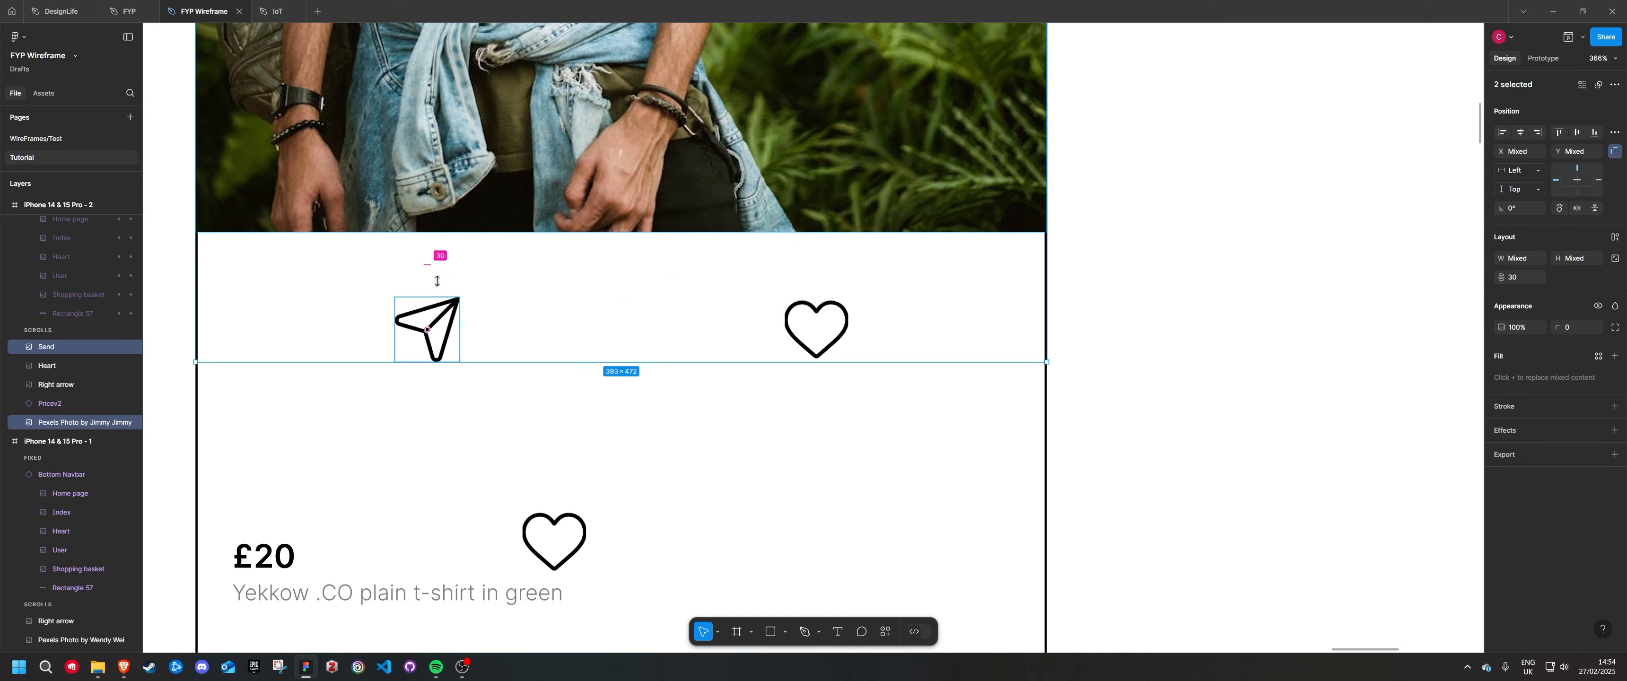
click(770, 451)
Move the £20 price label lower in the product frame and remove its heart icon
scroll(770, 442, down, 7)
scroll(768, 432, down, 3)
scroll(752, 421, down, 2)
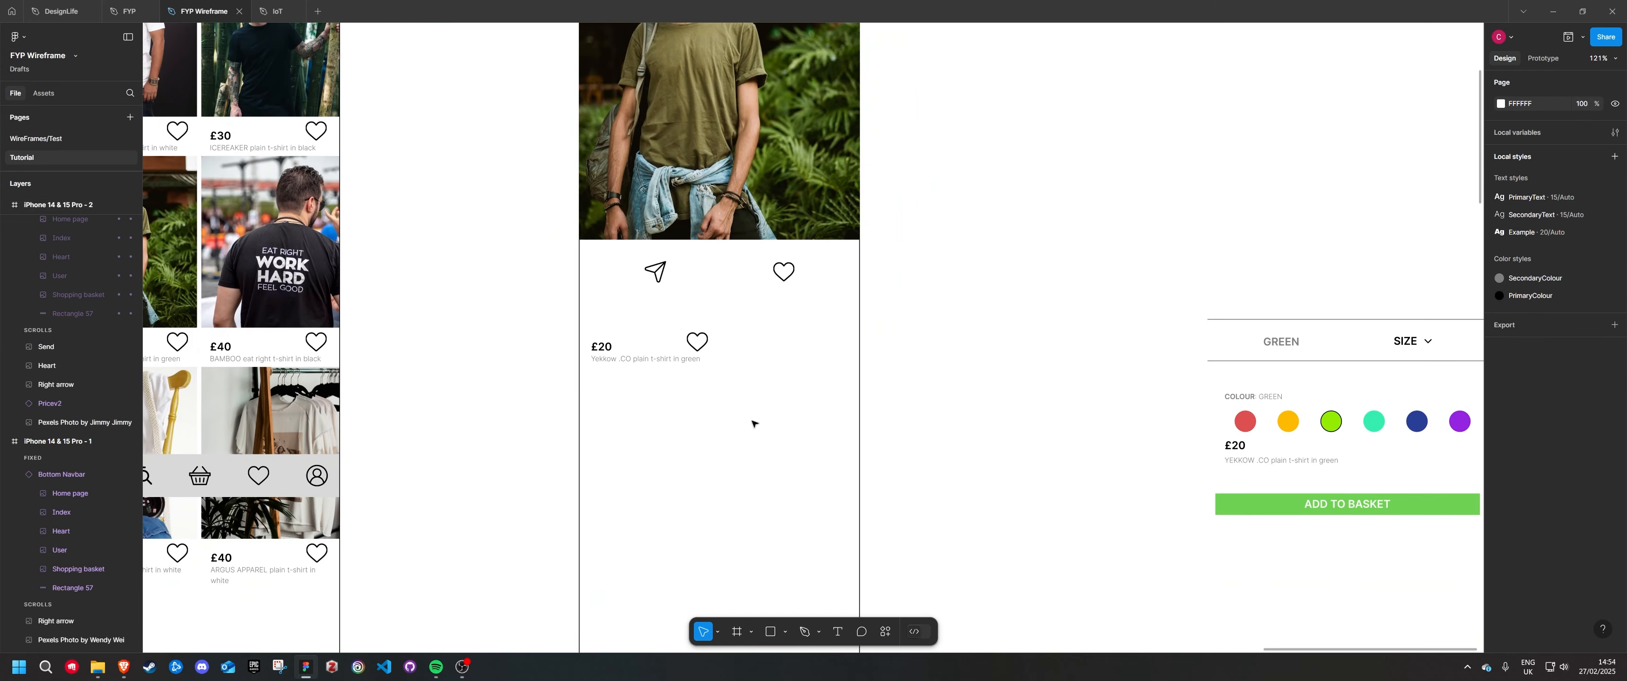
drag(629, 357, 653, 519)
scroll(943, 458, down, 2)
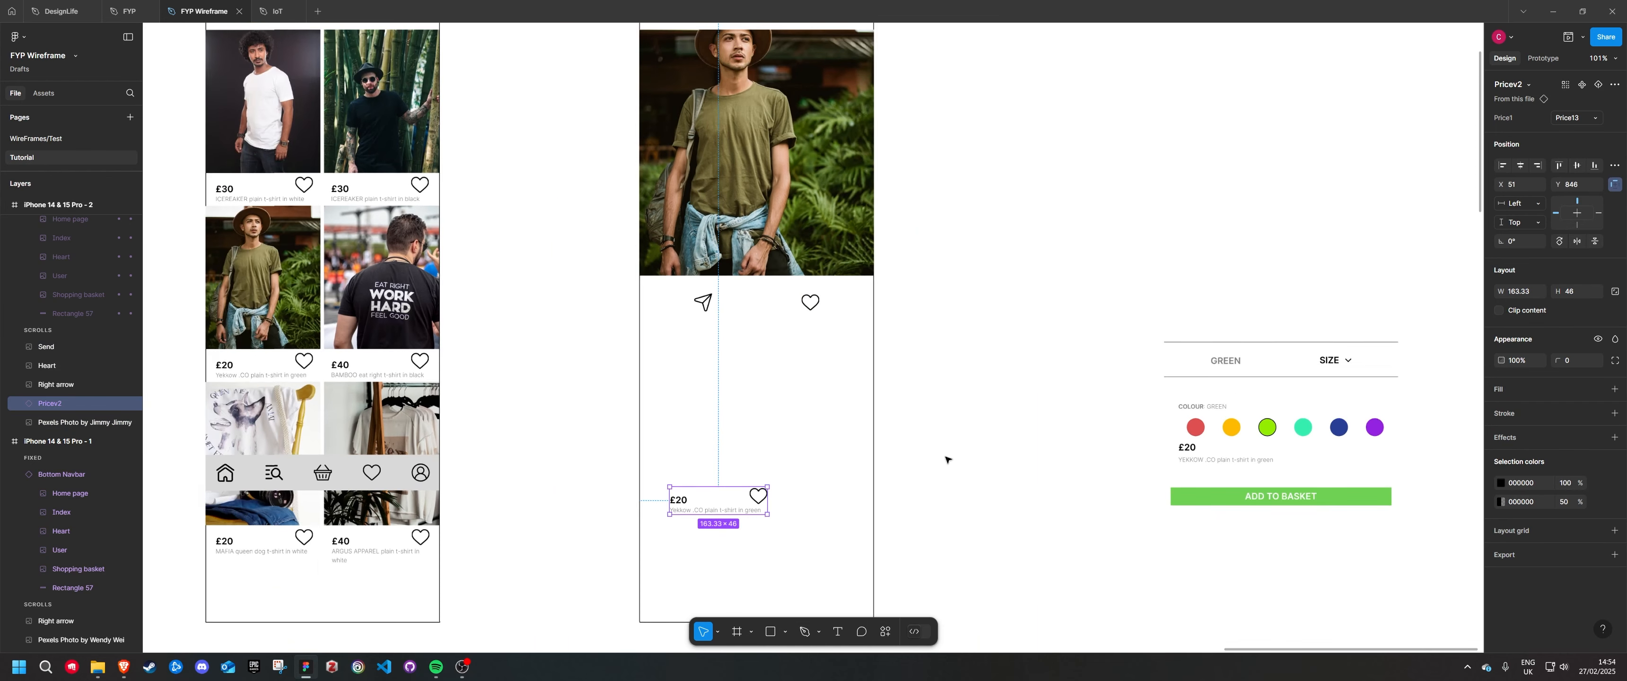
double_click(758, 497)
key(Delete)
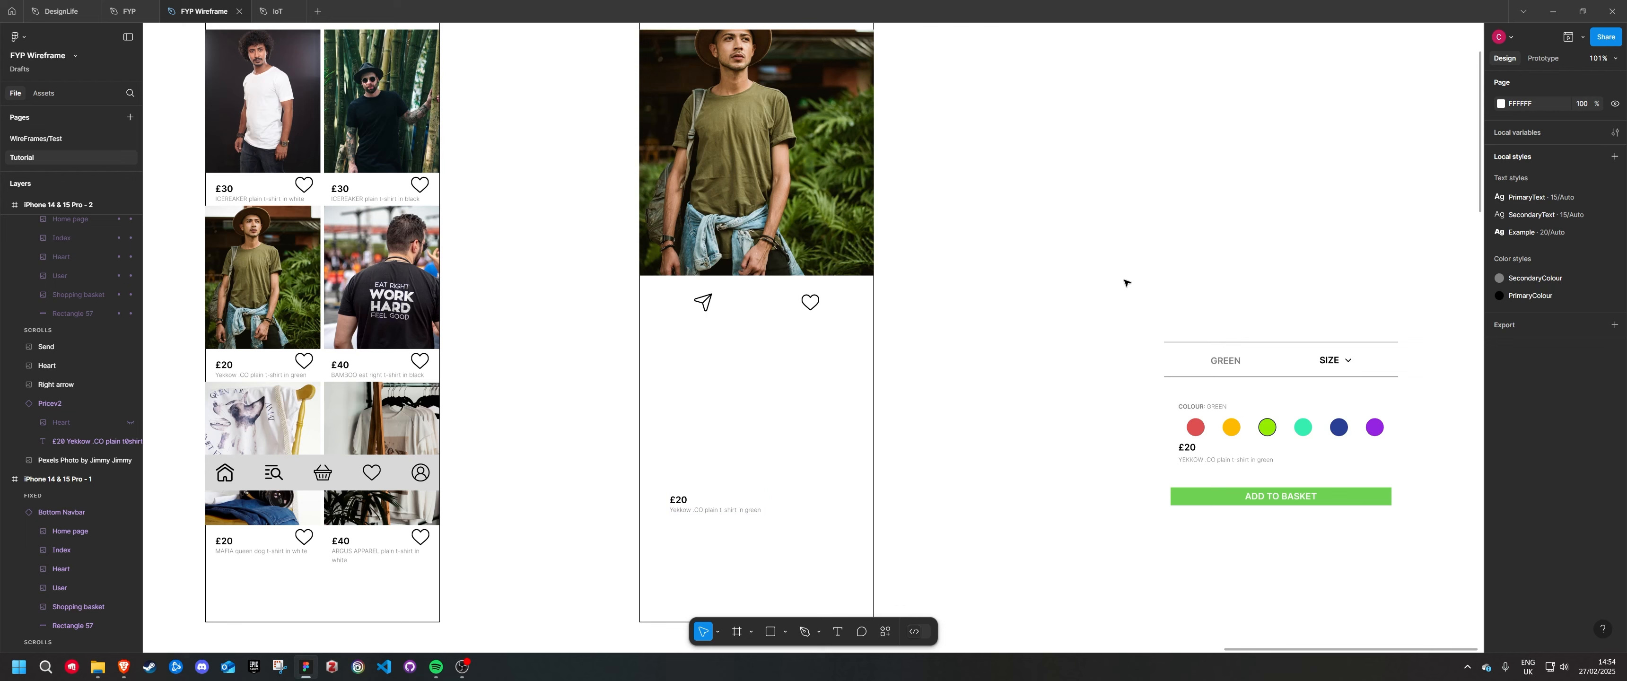
Move the GREEN and SIZE selector row with its divider lines beneath the send and heart icons
drag(1124, 285, 1408, 397)
drag(1252, 369, 753, 353)
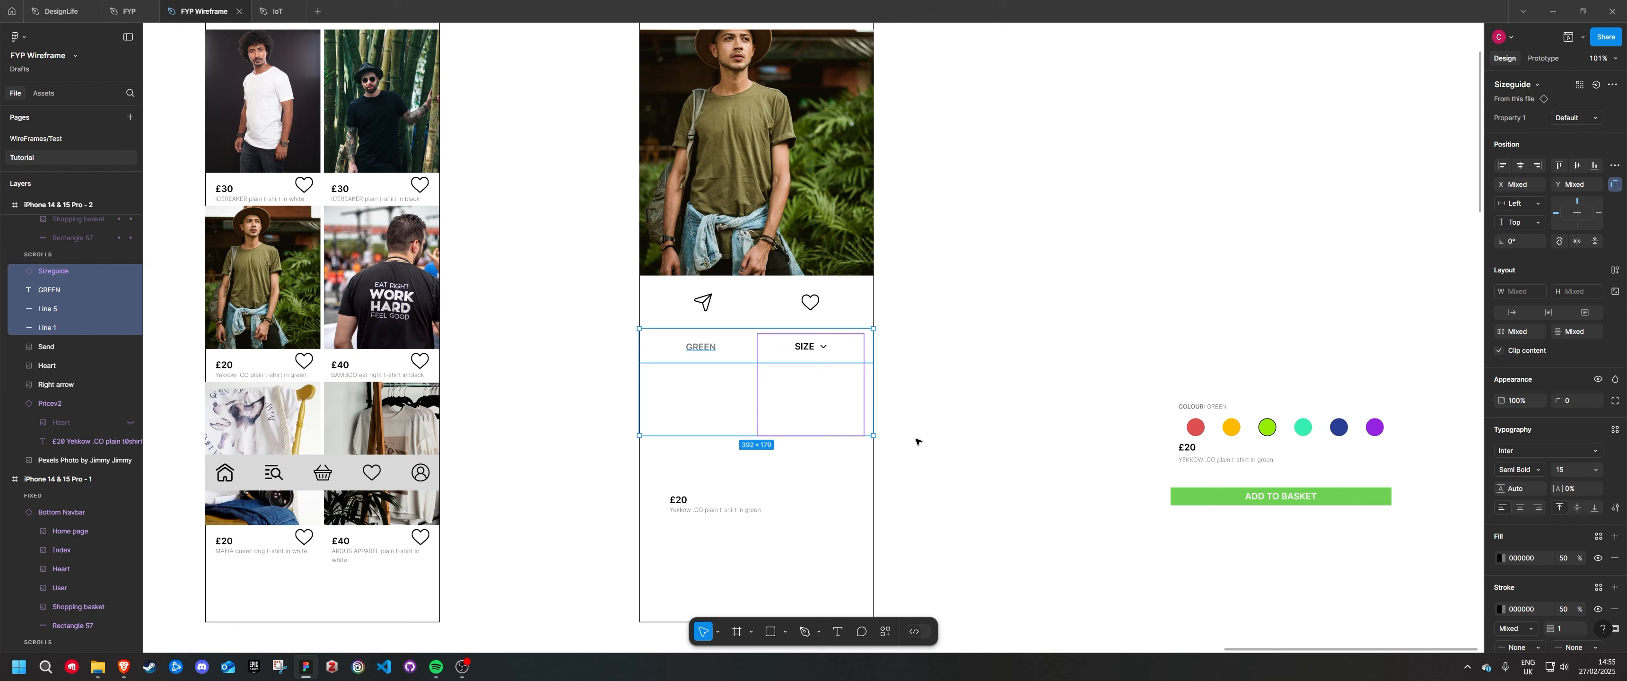
click(969, 377)
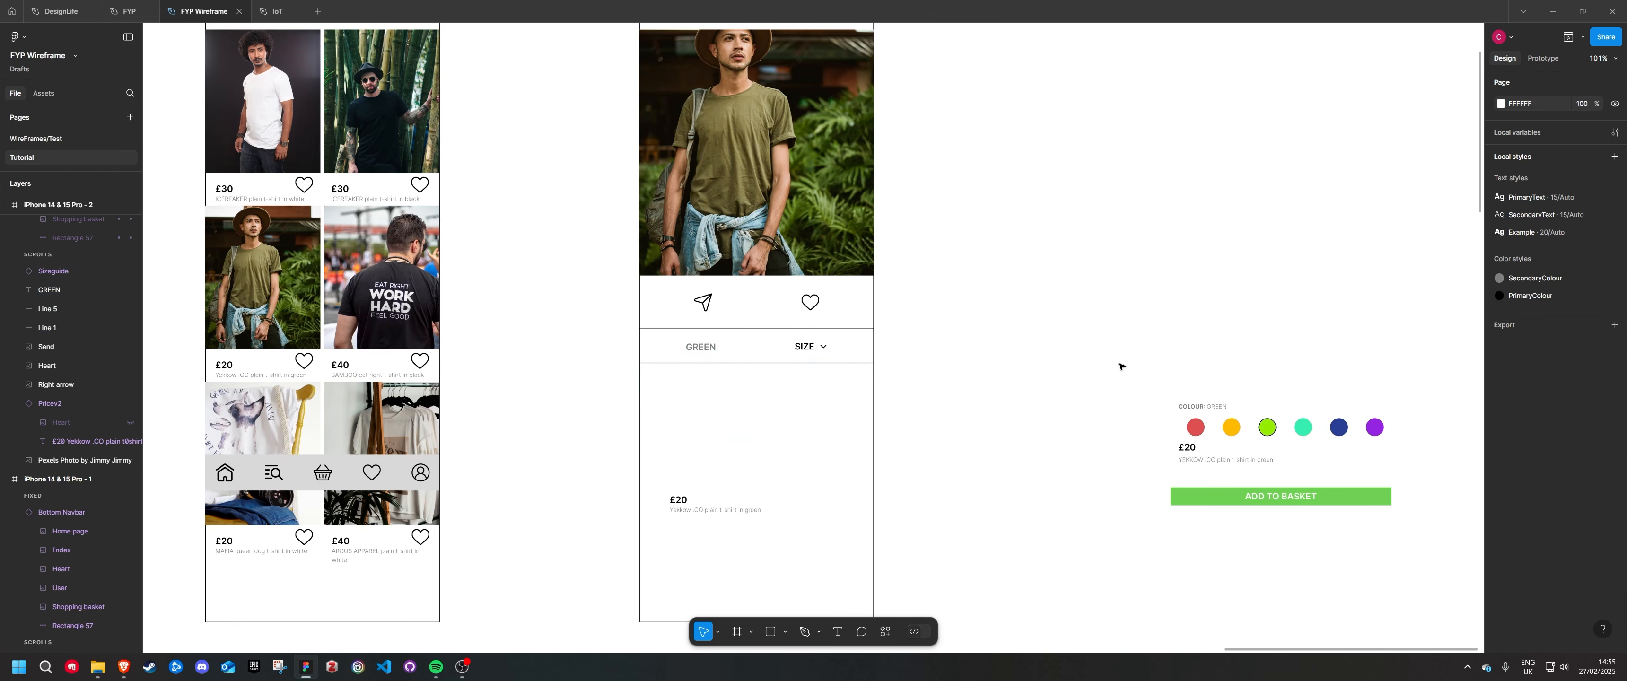
Move the COLOUR label and the six colour swatches into the frame beneath the GREEN and SIZE row
drag(1125, 365, 1389, 438)
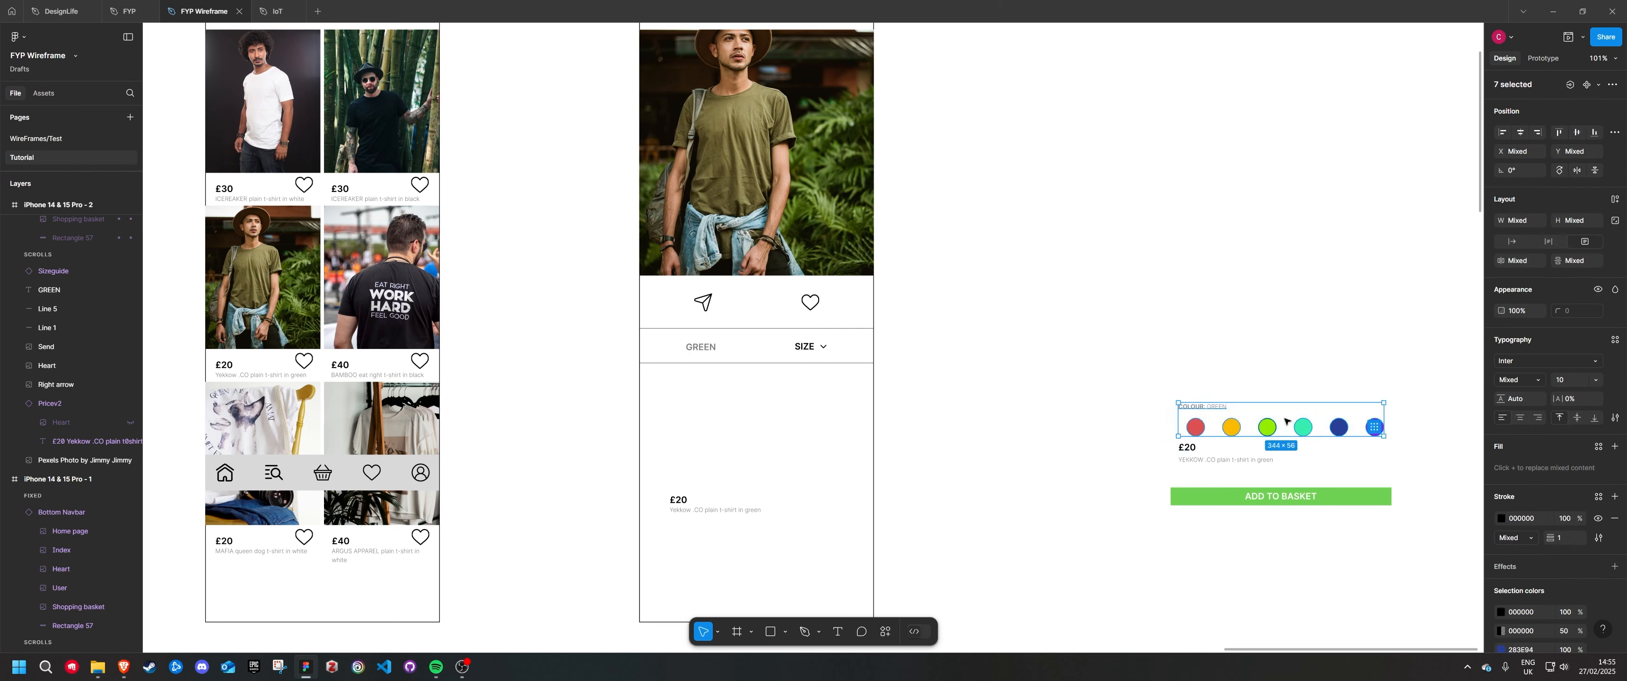
drag(1286, 421, 760, 388)
click(999, 469)
Draw a 44 × 44 circle below the colour swatches and fill it with red D15959
key(o)
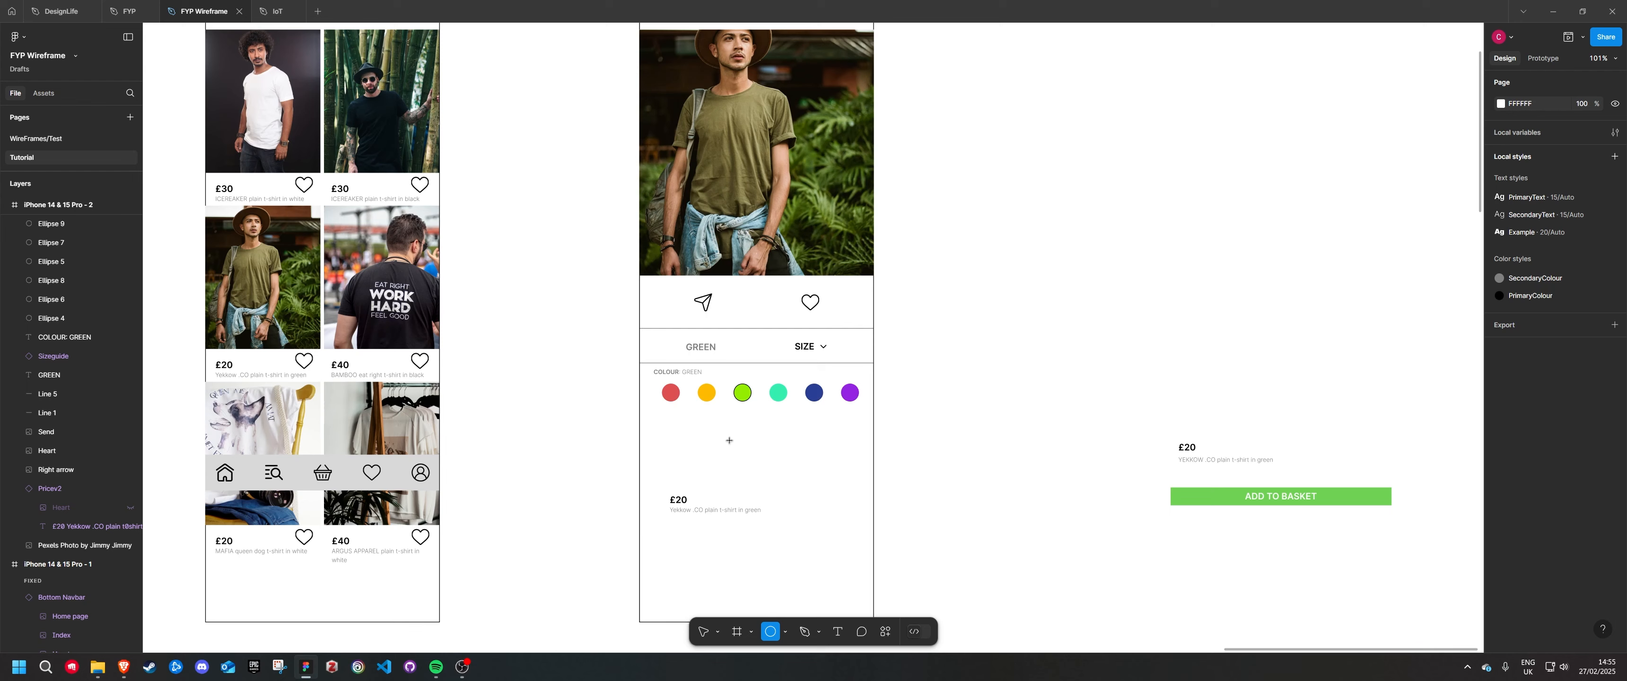
drag(716, 429, 744, 436)
scroll(746, 442, up, 5)
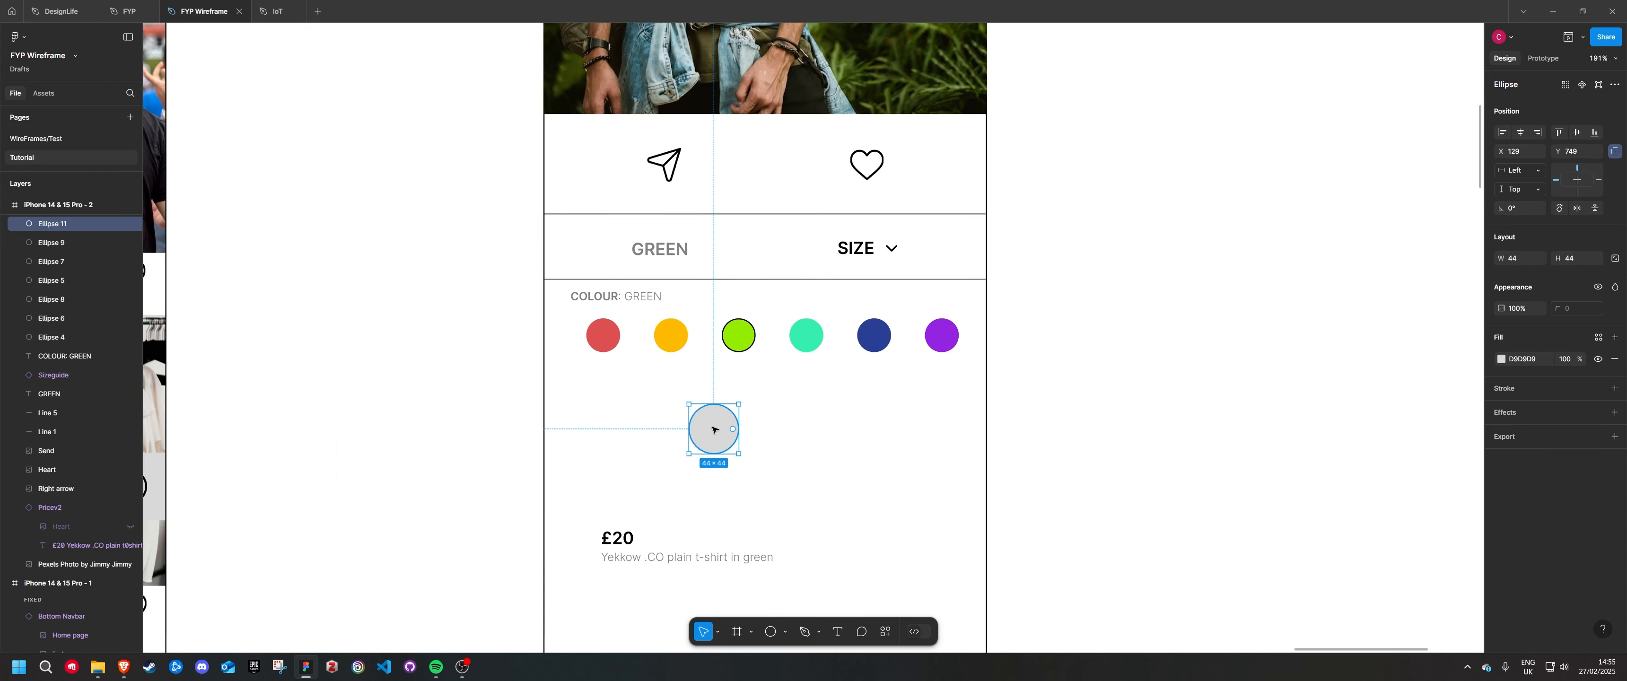
click(1503, 359)
drag(1397, 406, 1423, 381)
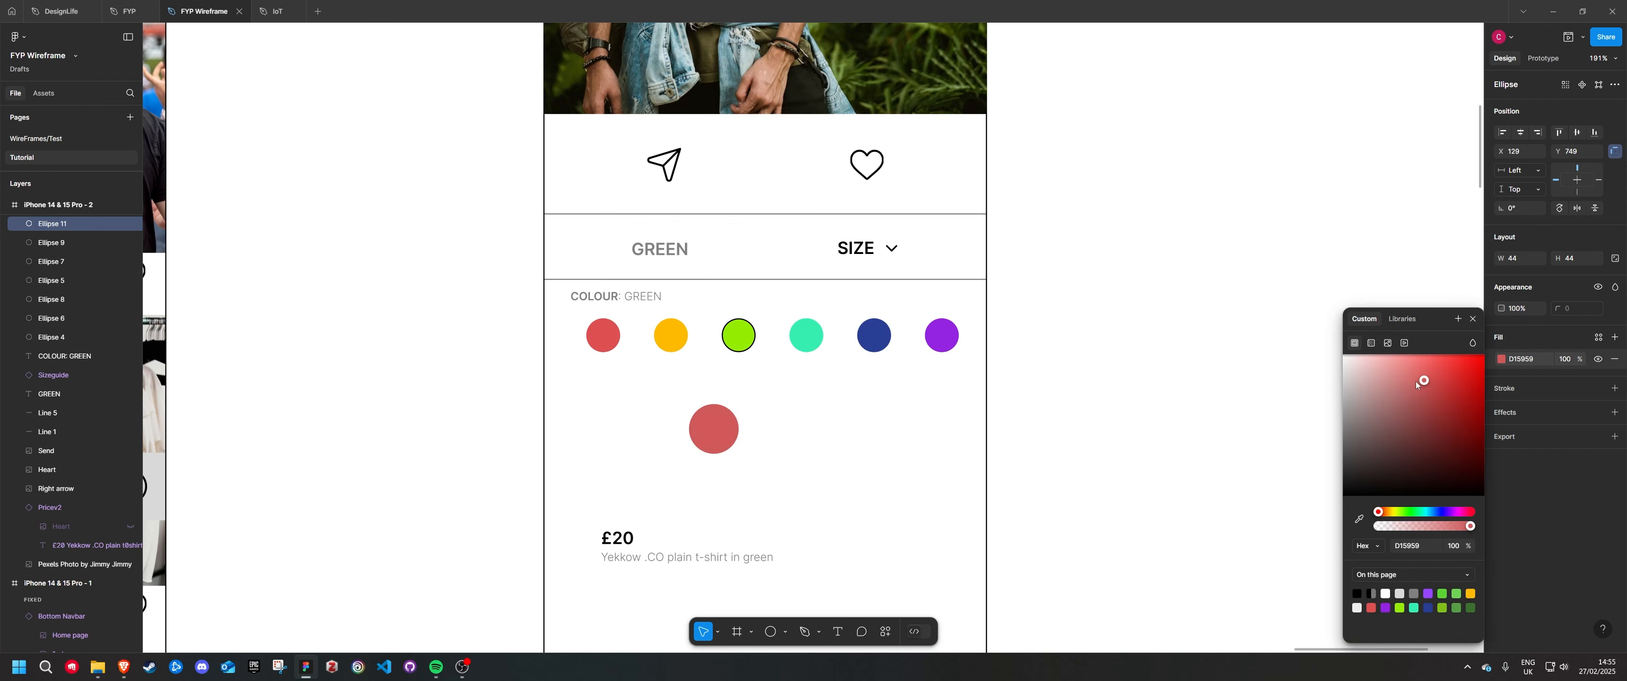
click(861, 469)
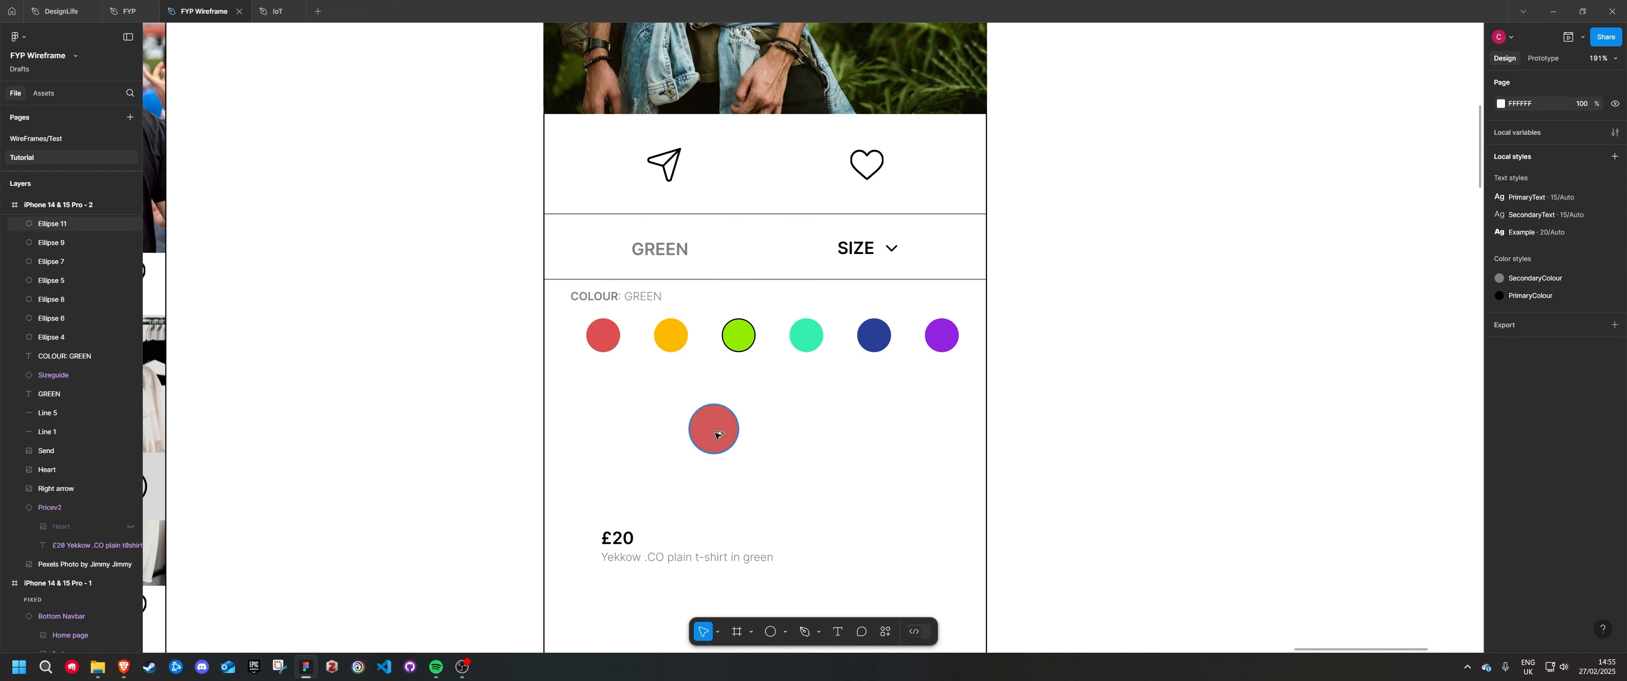
Duplicate the large red circle three times in a row, and delete all four circles
drag(718, 434, 906, 424)
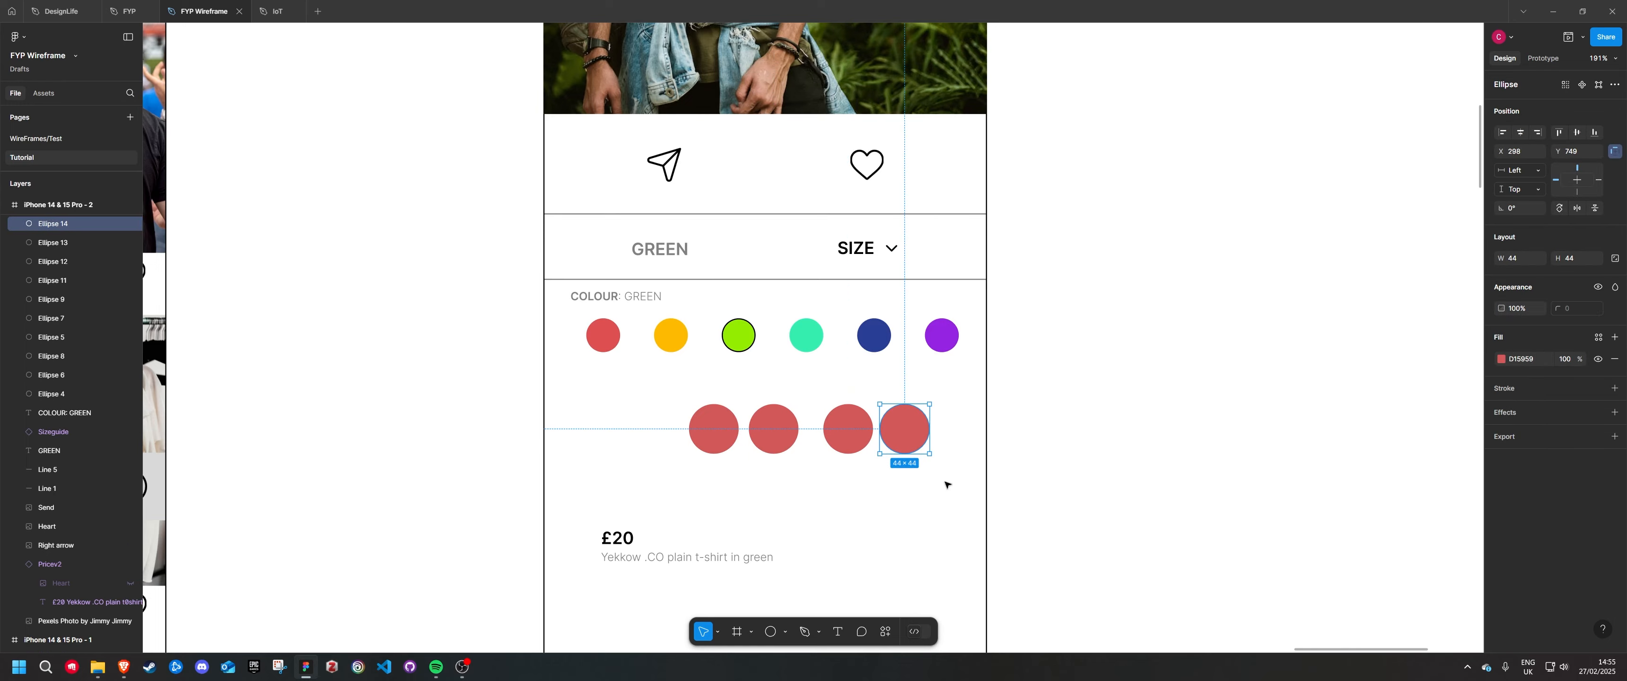
drag(946, 485, 684, 428)
key(Delete)
Hide and lock the Sizeguide component that overlaps the colour swatches
scroll(828, 414, down, 5)
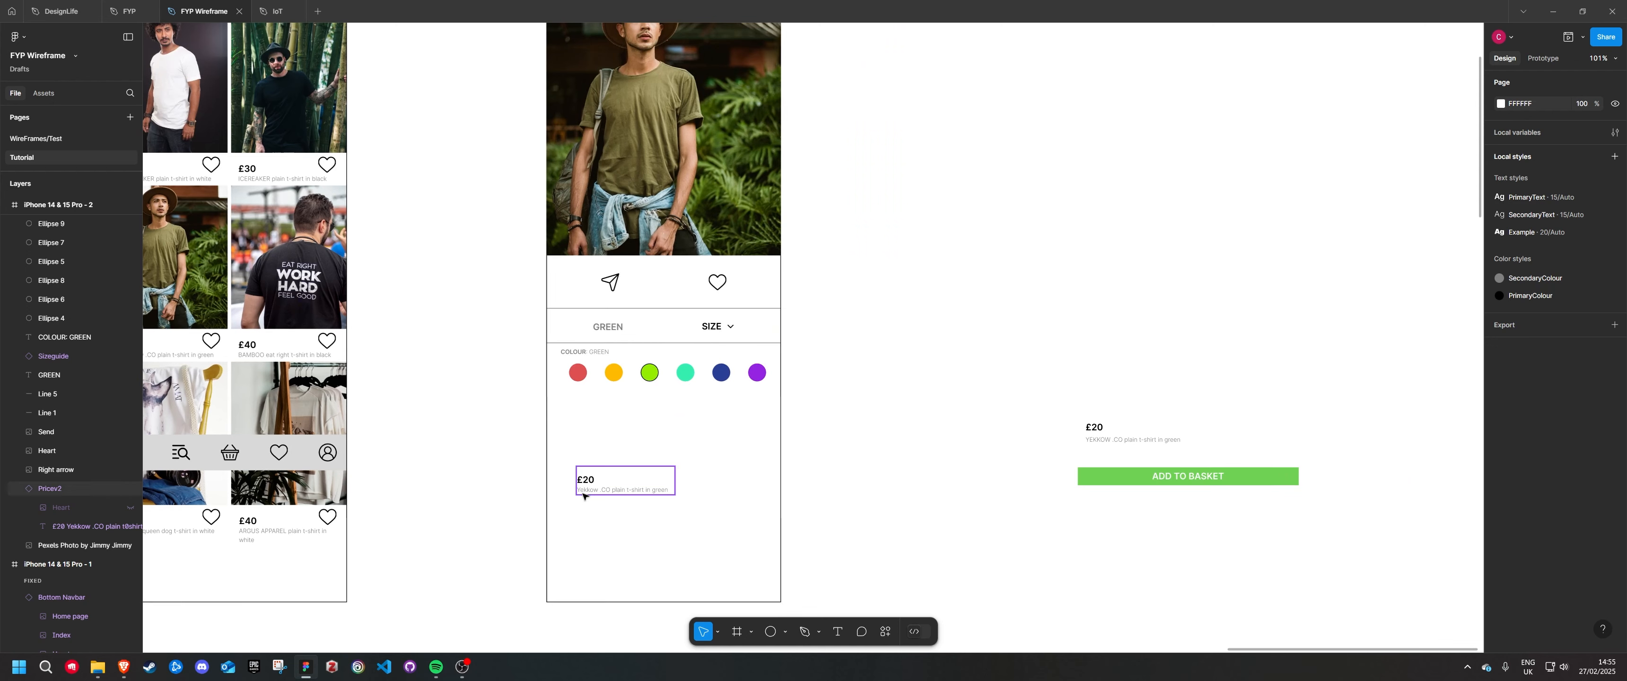
scroll(582, 420, up, 3)
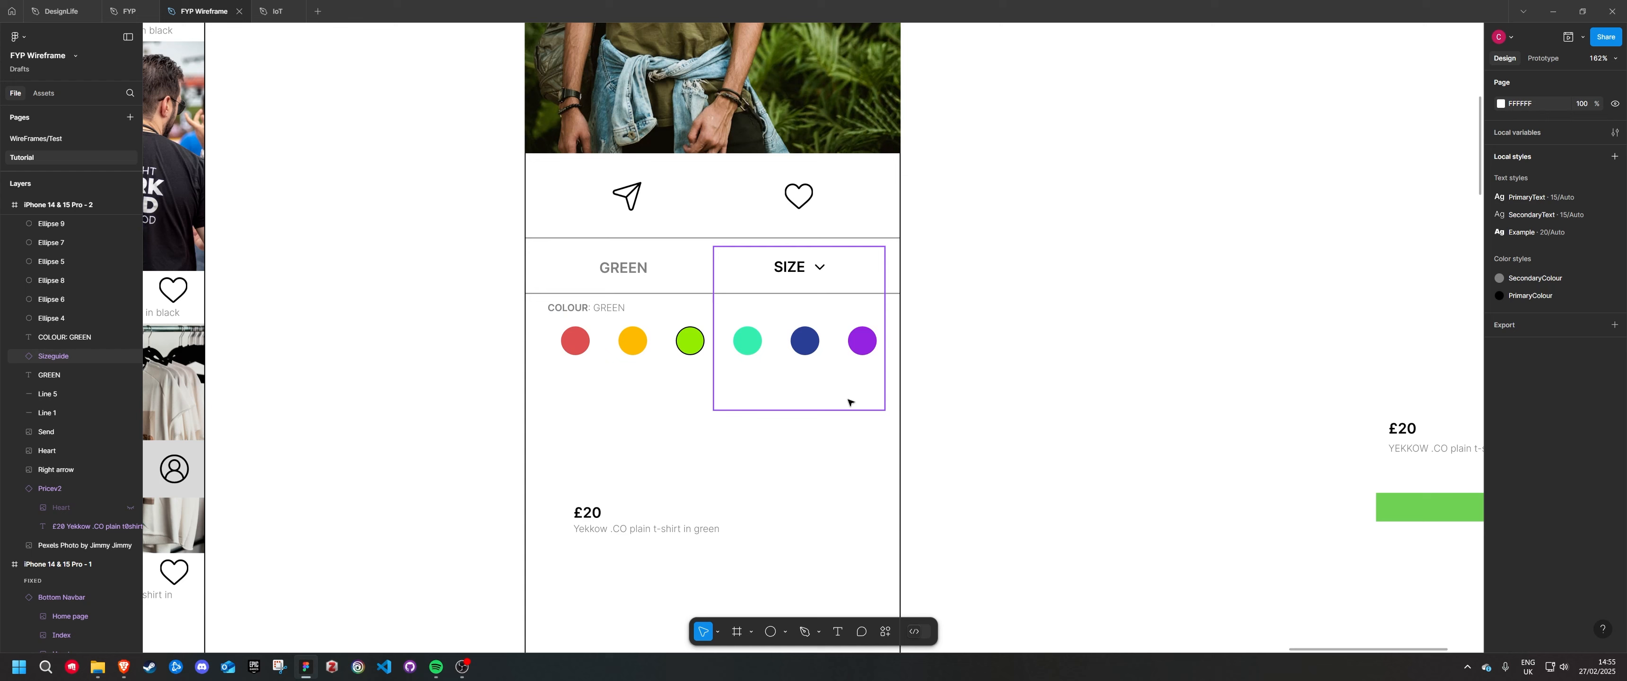
drag(868, 456, 580, 346)
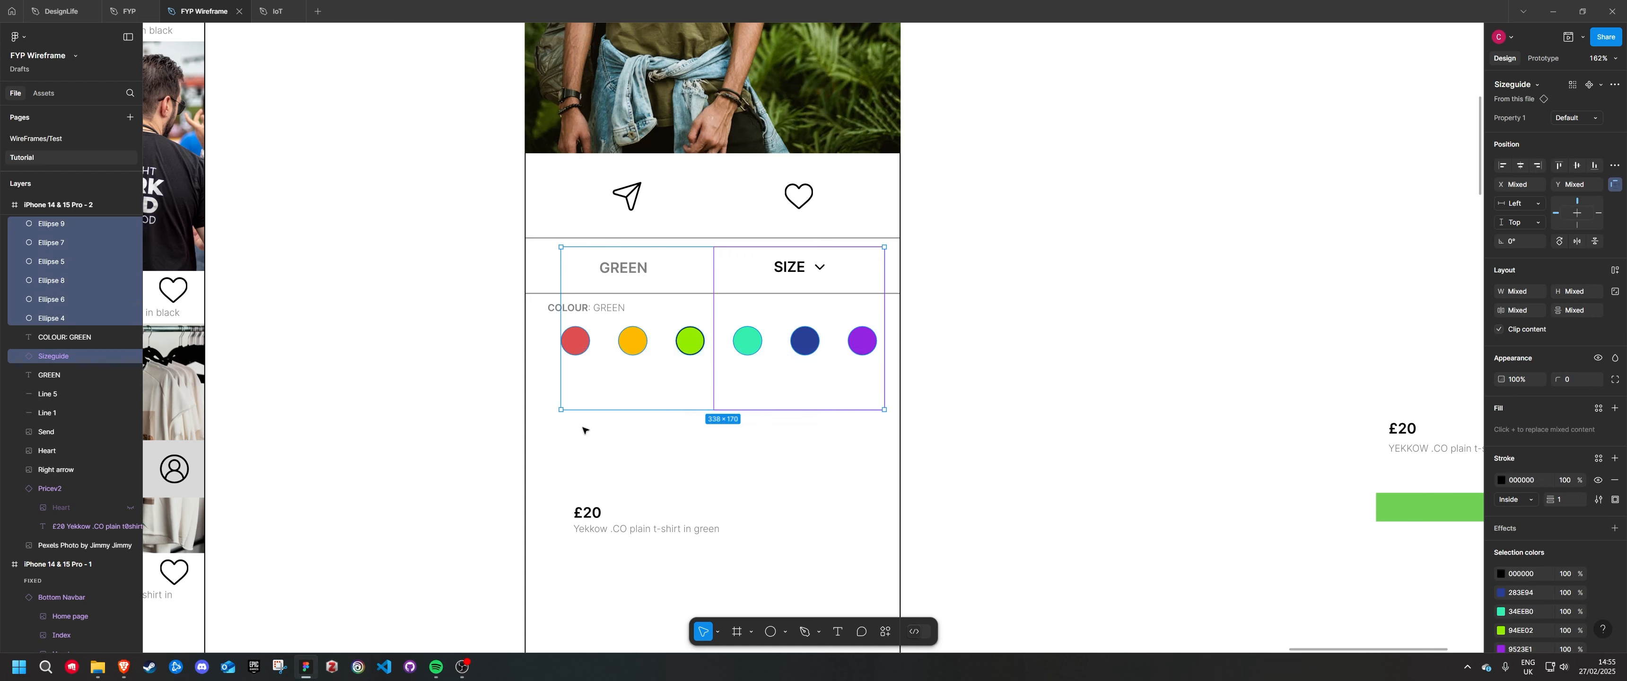
click(583, 429)
click(106, 358)
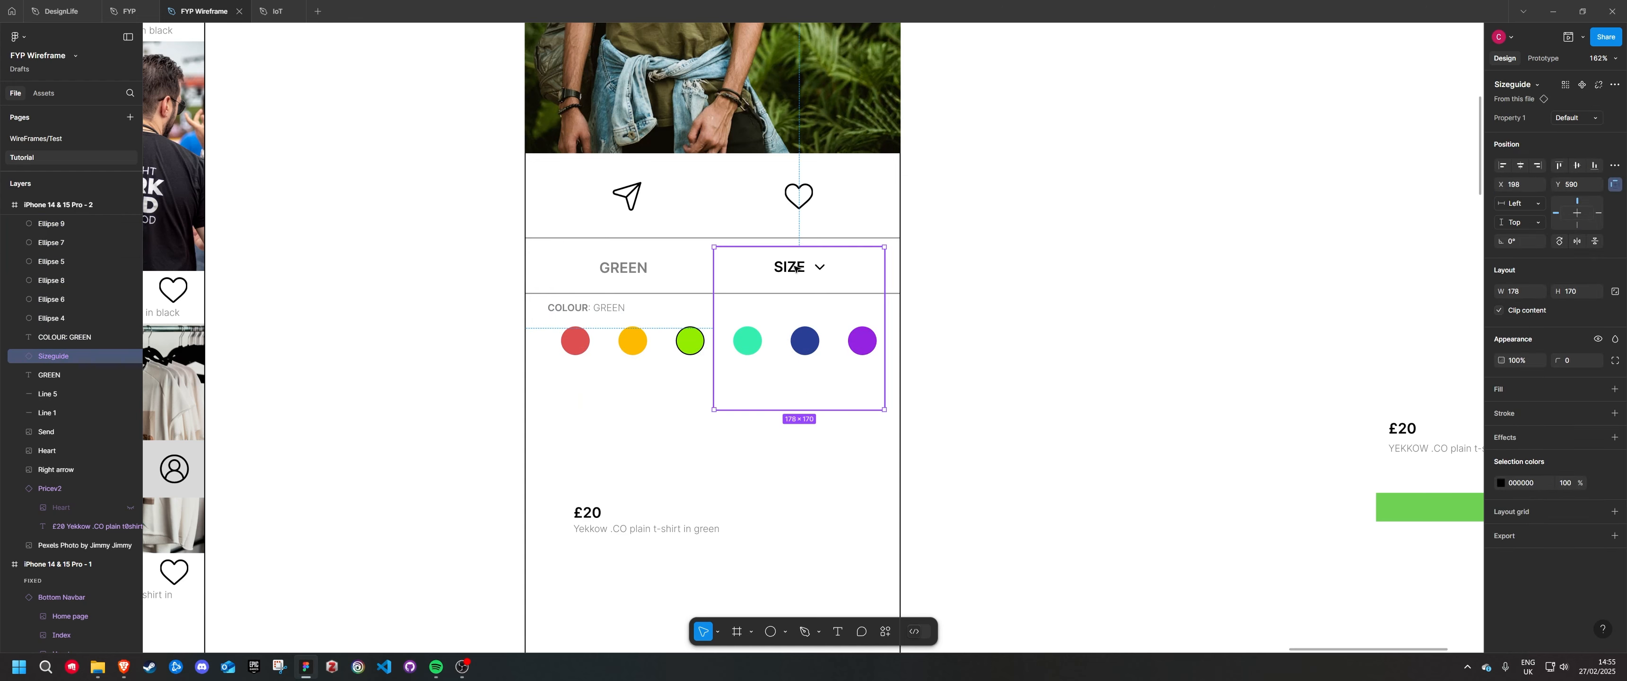
click(130, 356)
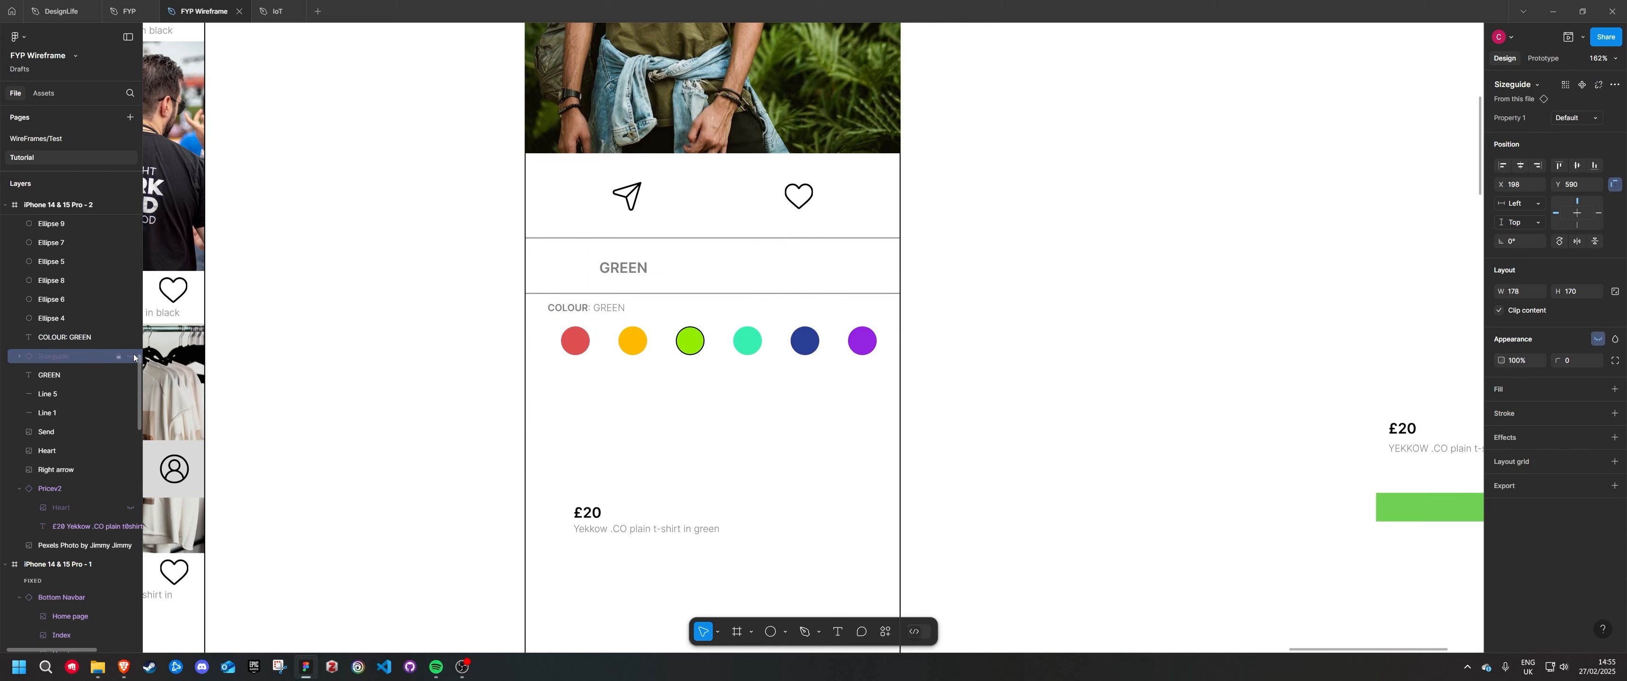
click(570, 422)
Shift the COLOUR label and all six swatches slightly down from the divider line
drag(560, 392, 885, 302)
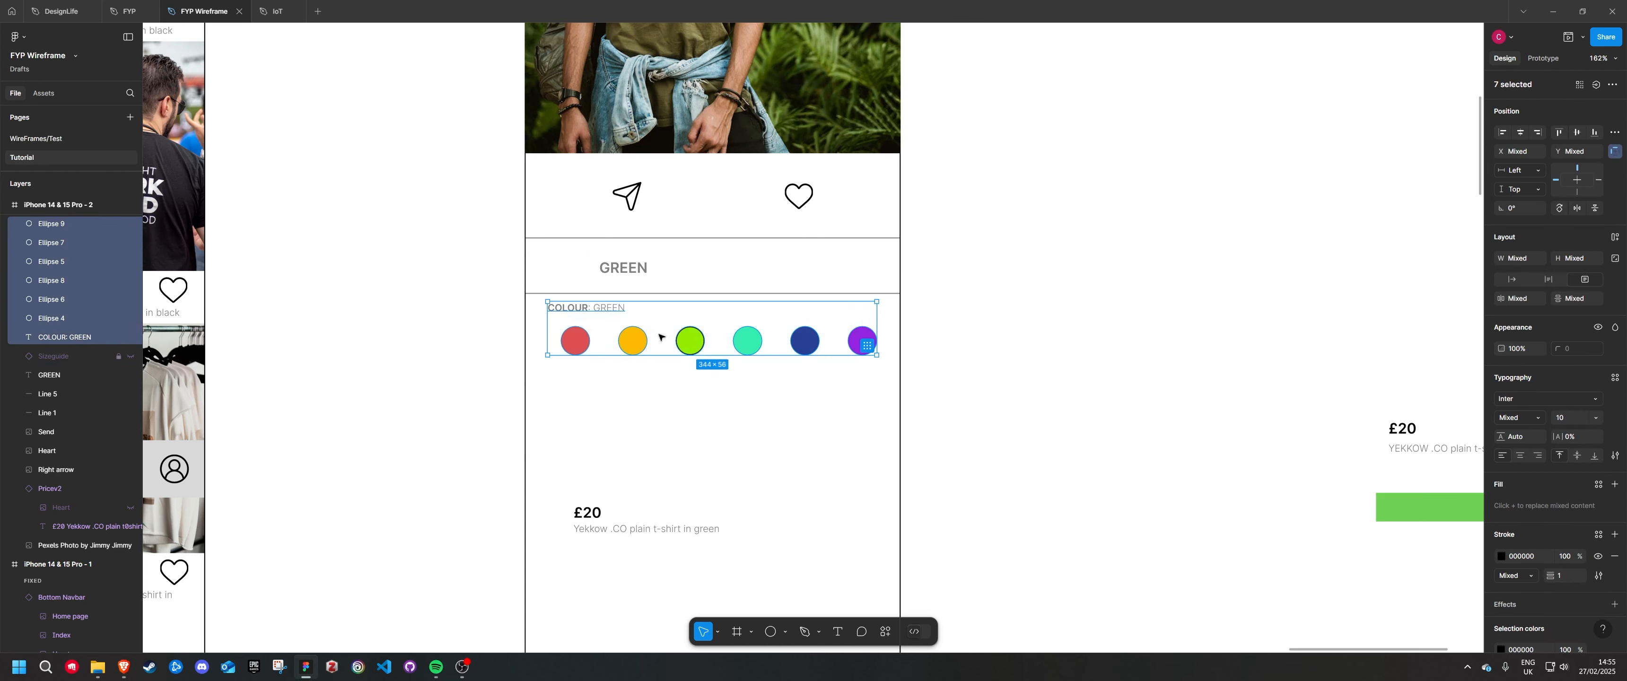
drag(681, 350, 683, 358)
click(695, 438)
Move the £20 price label directly beneath the swatches, left-aligned with the COLOUR label
scroll(691, 436, down, 1)
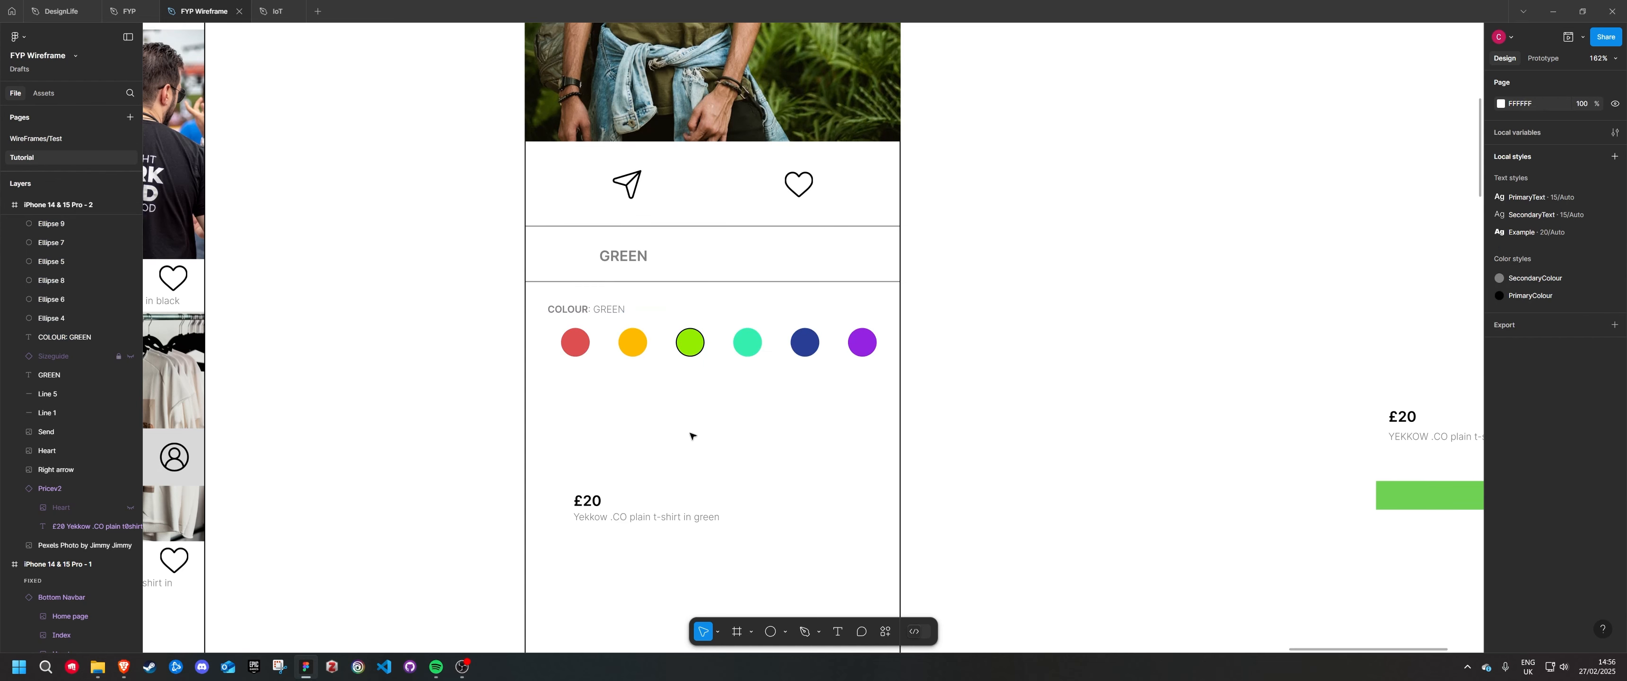
scroll(692, 436, down, 2)
drag(595, 482, 571, 381)
key(Escape)
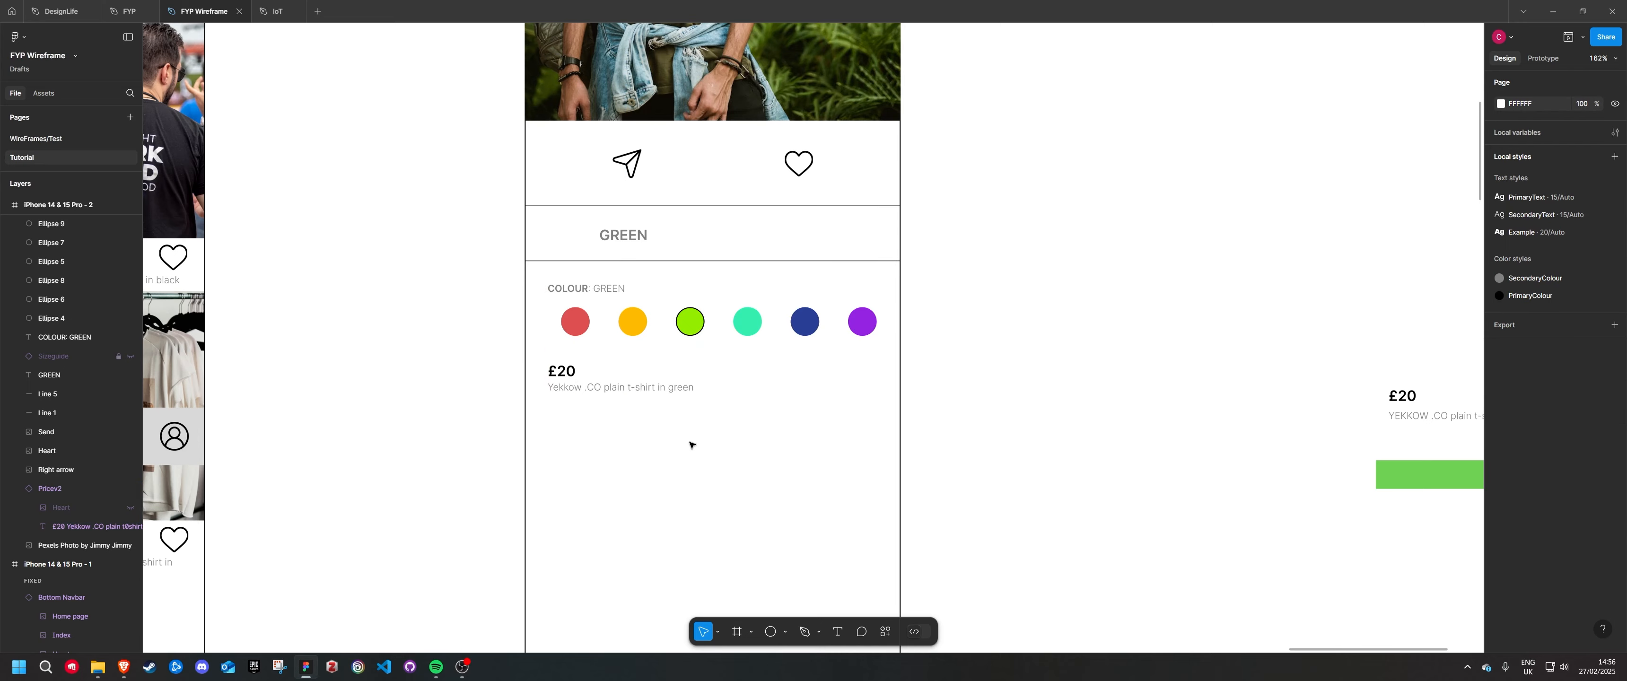
Place the ADD TO BASKET button in the frame, open the phone preview and nudge the button closer to the price label
scroll(611, 416, down, 5)
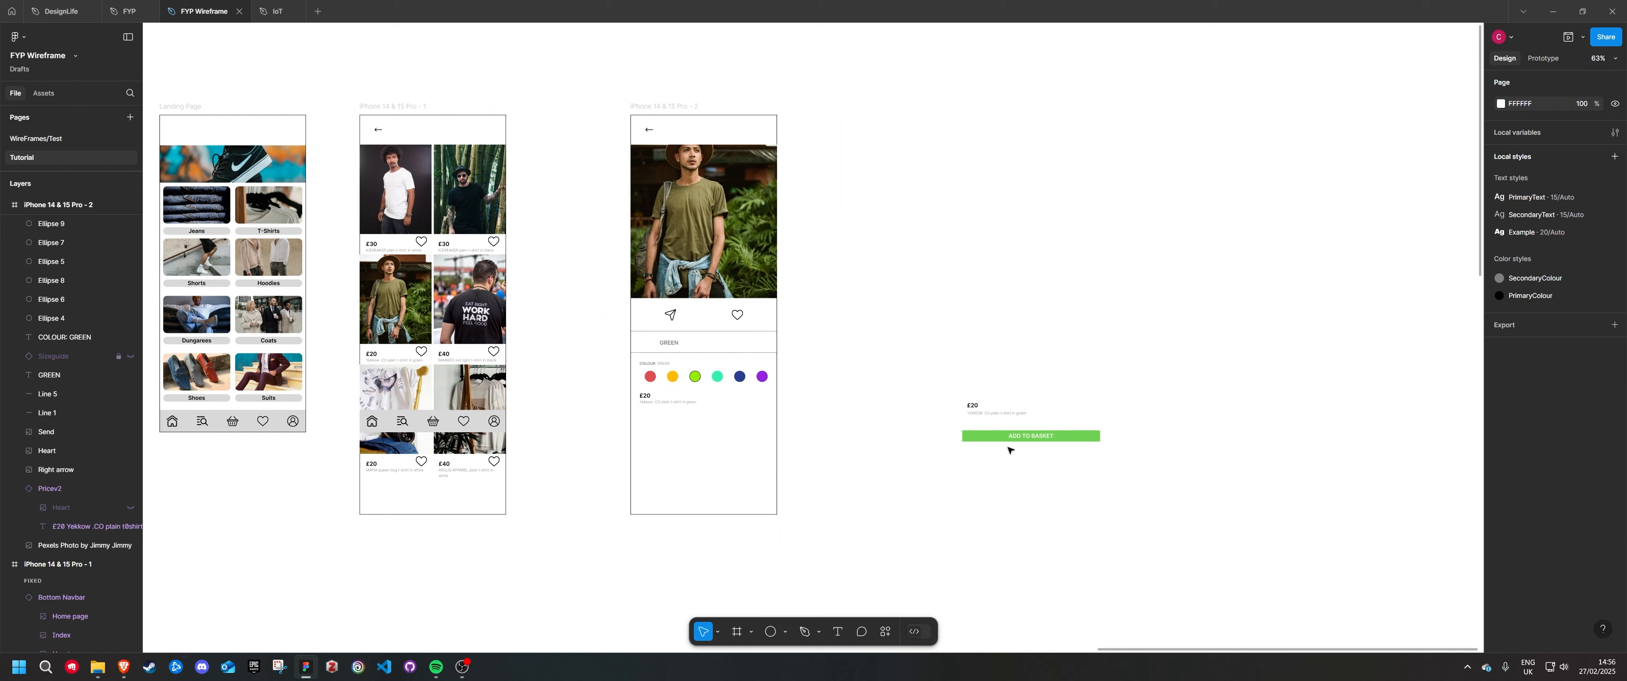
drag(998, 439, 670, 443)
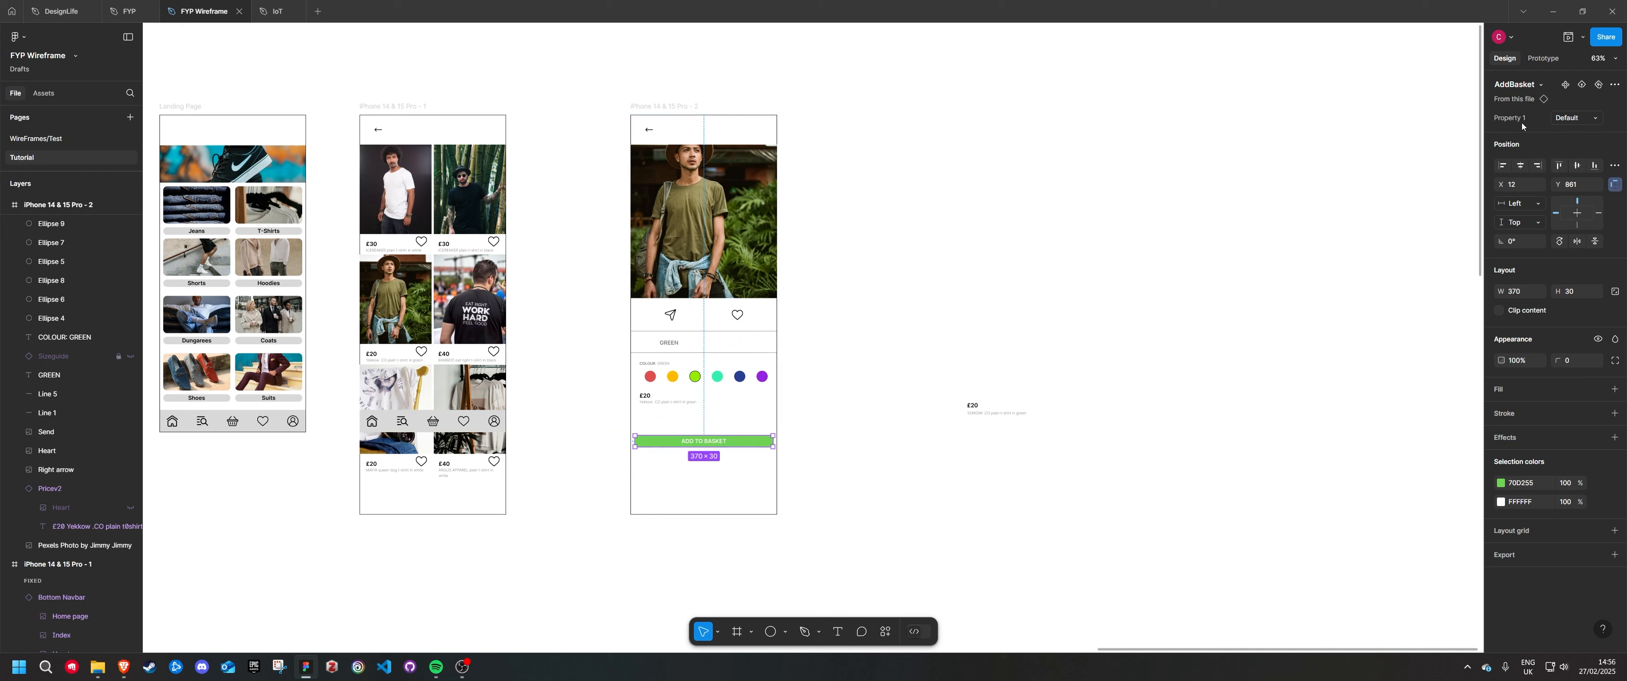
click(1565, 37)
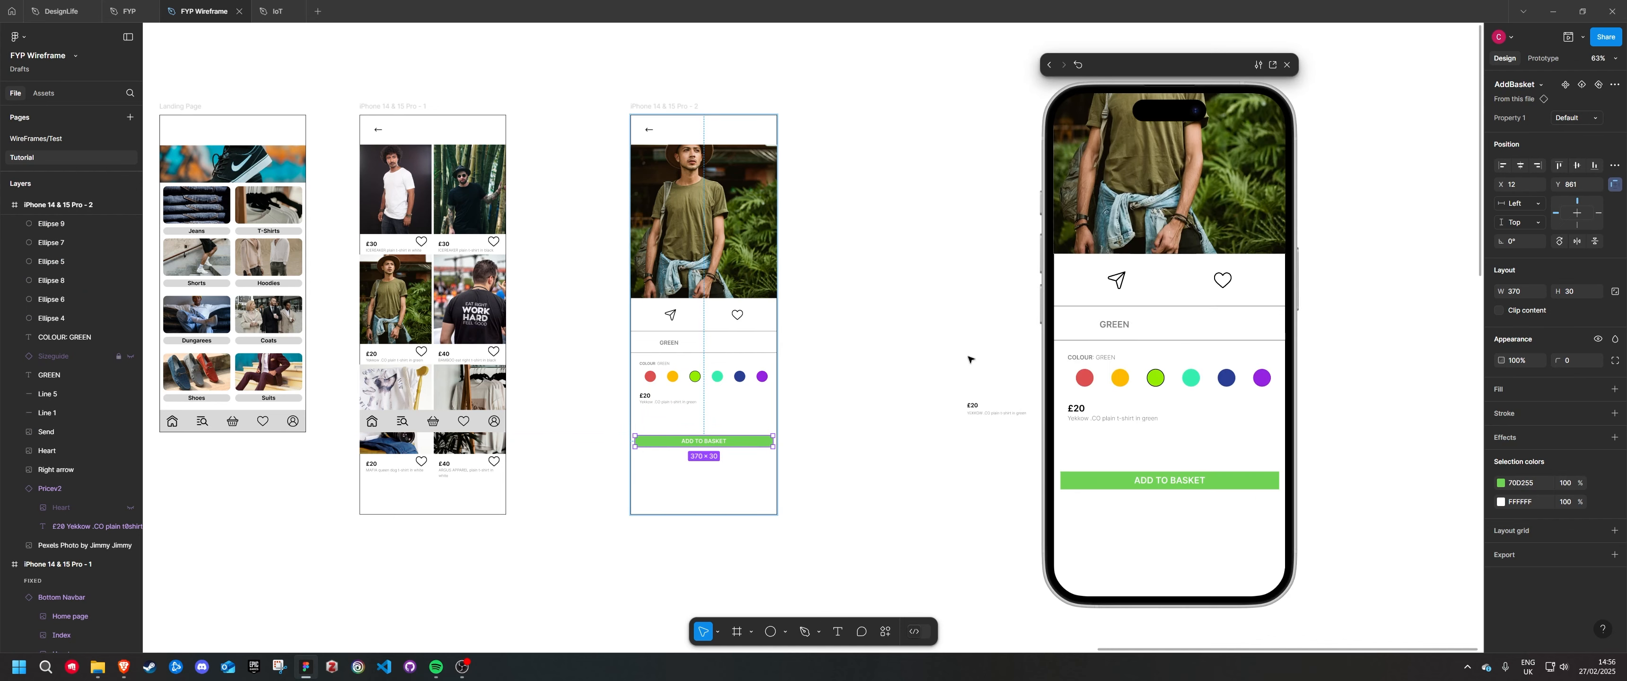
drag(670, 442, 673, 435)
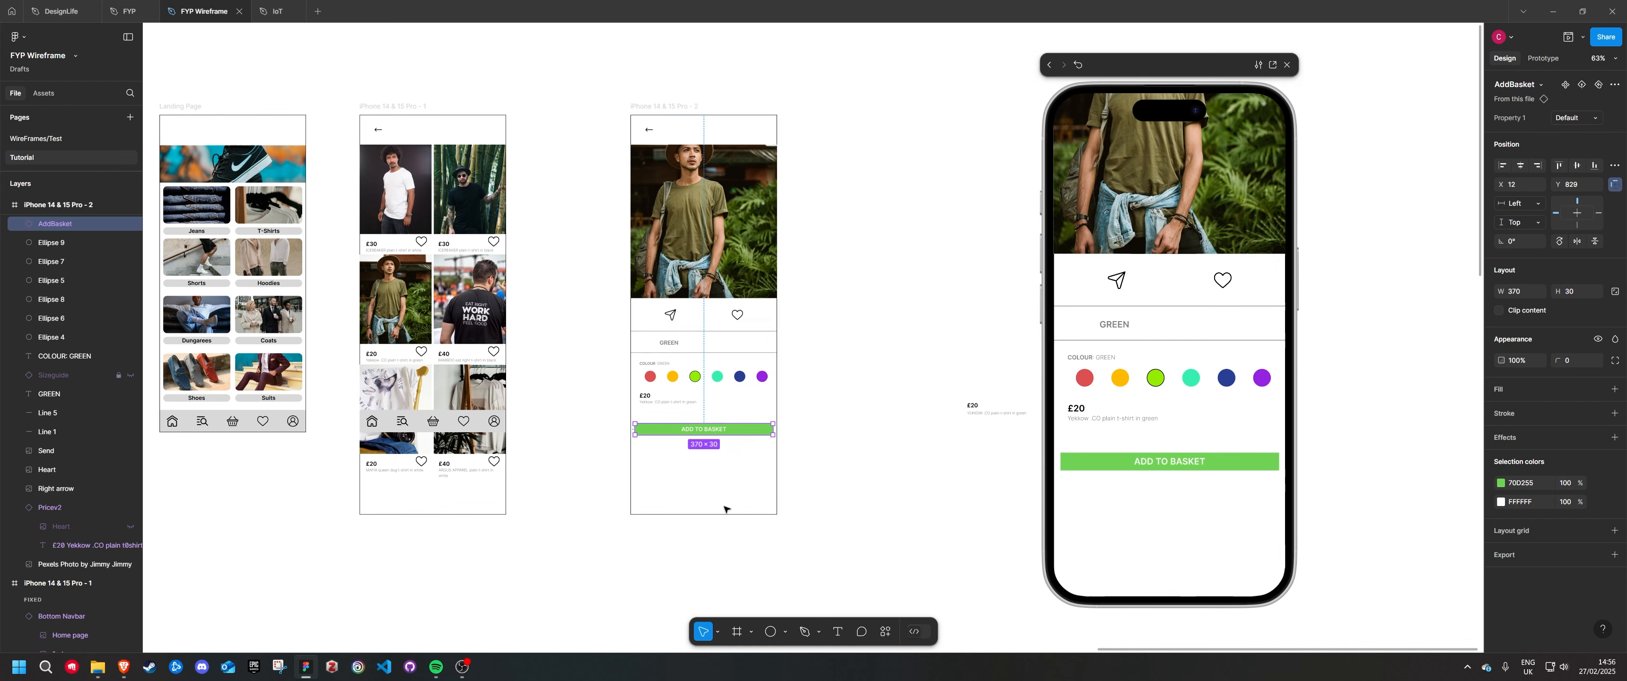
click(671, 108)
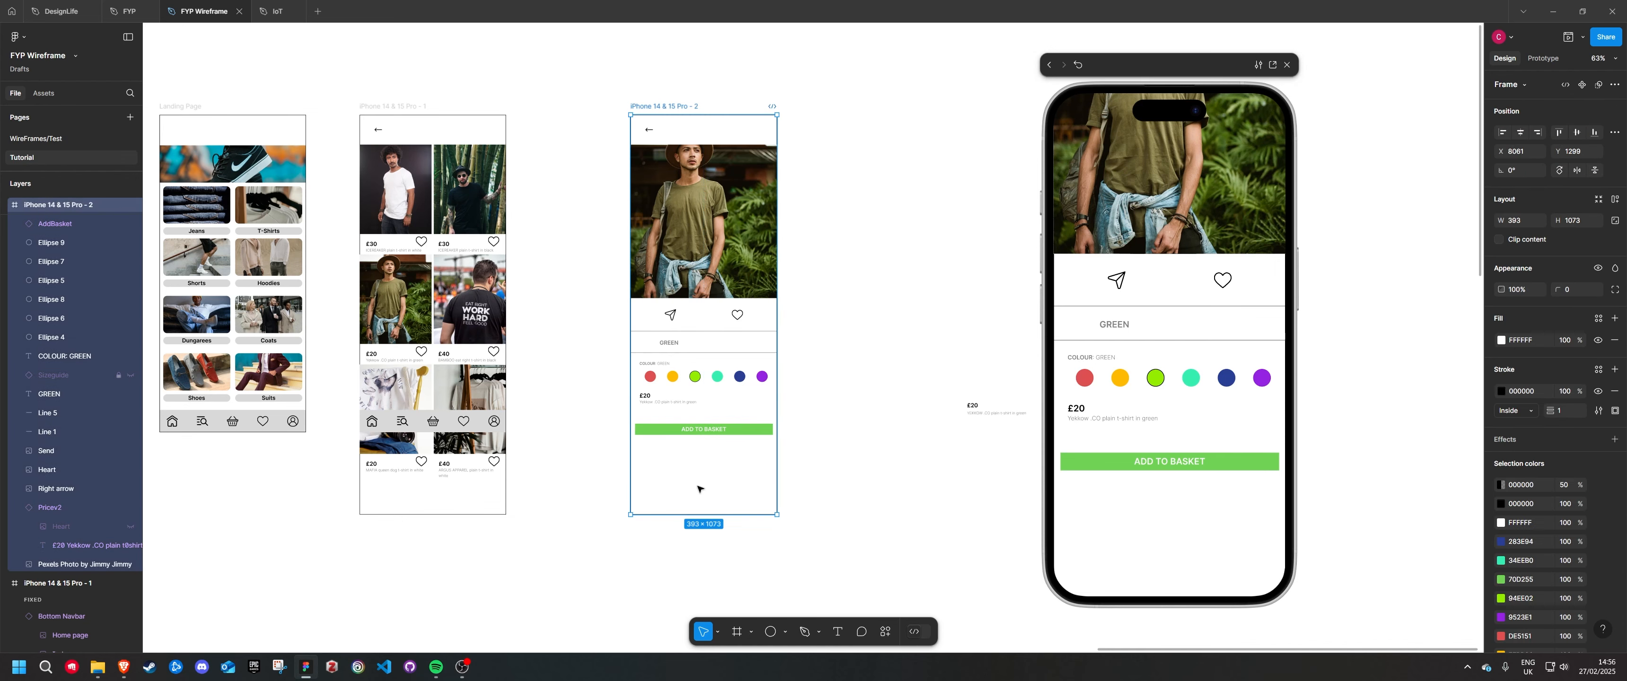
Shorten the product detail frame to a height of 954 and show its hidden bottom navigation bar
drag(695, 518, 694, 470)
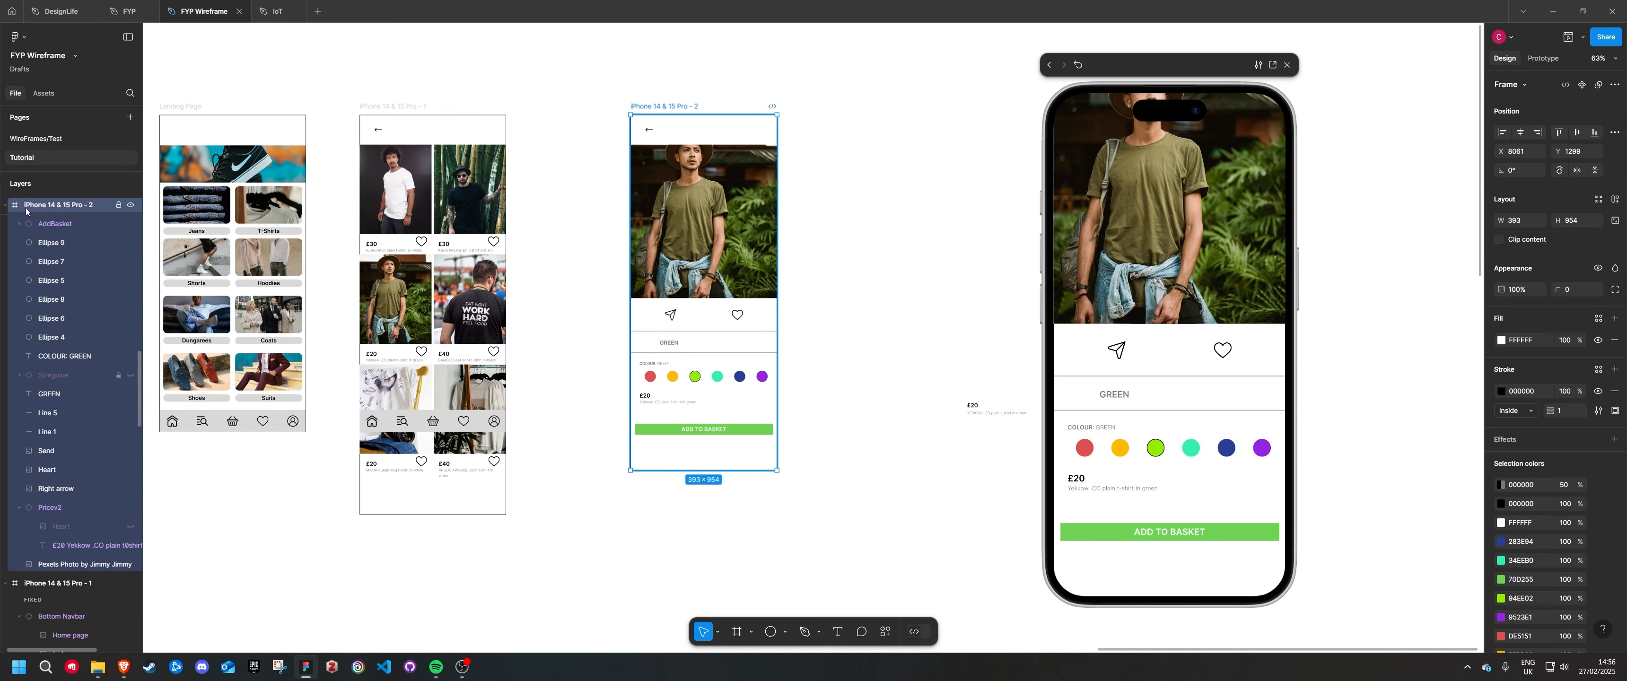
scroll(102, 481, up, 5)
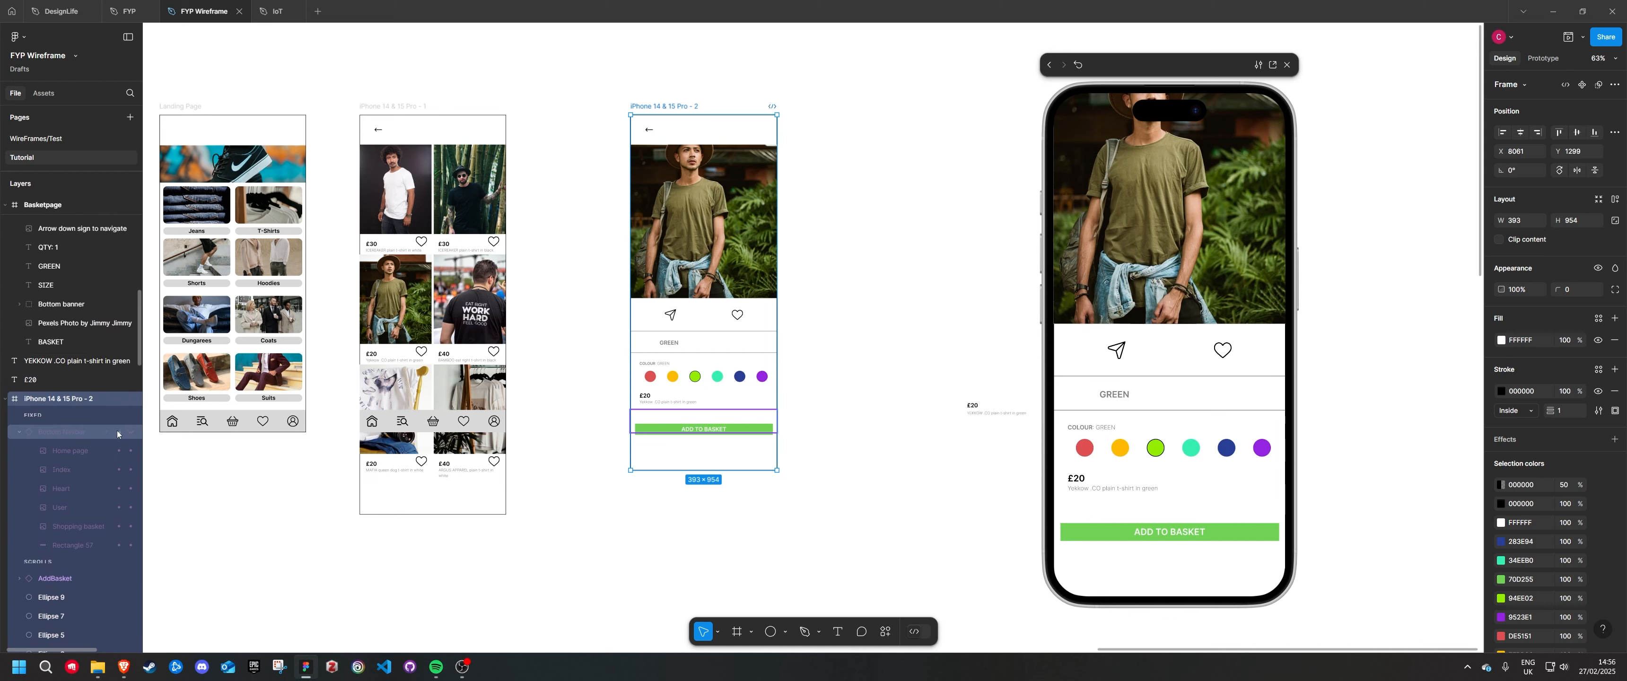
click(129, 432)
Make the hidden Sizeguide component visible again in the product detail frame
scroll(117, 435, down, 4)
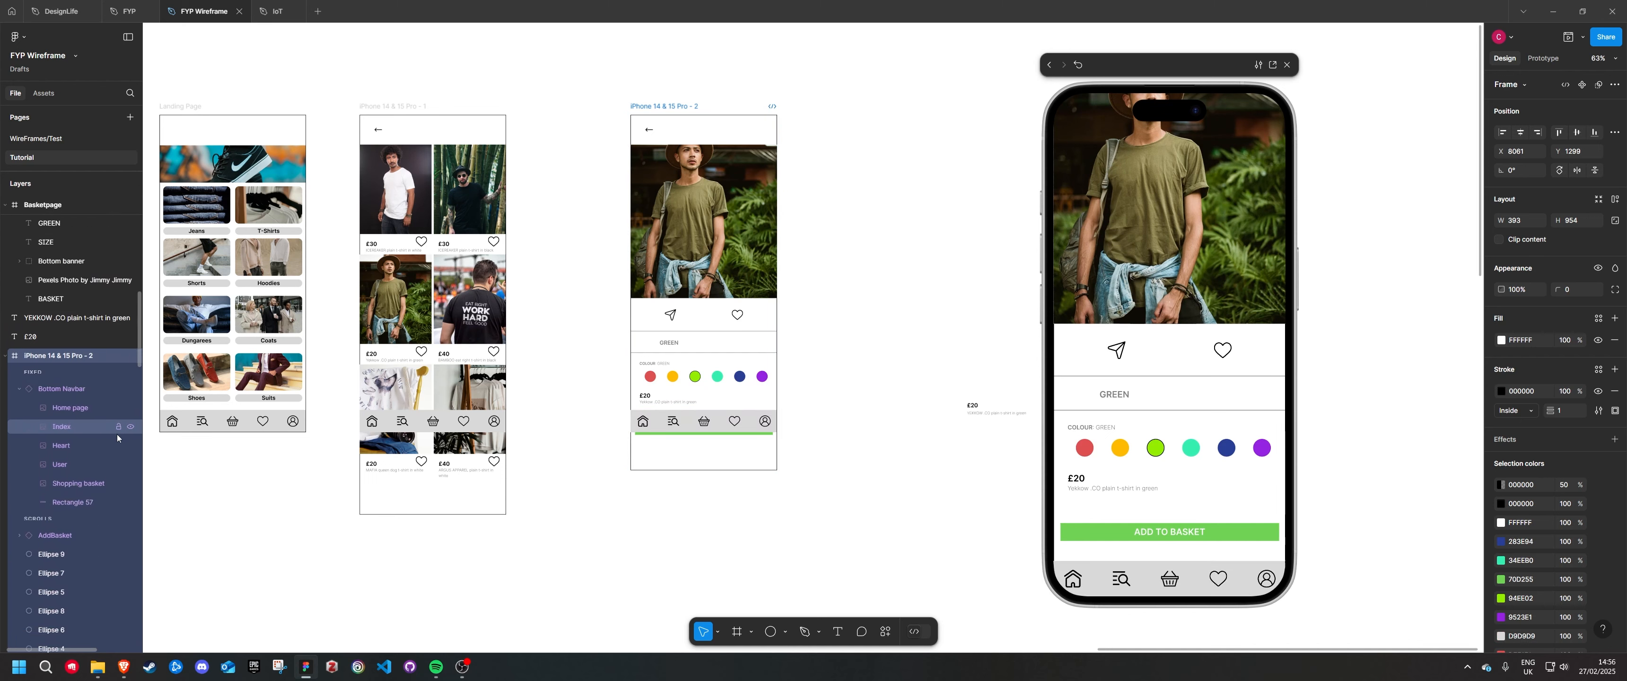
scroll(103, 439, down, 3)
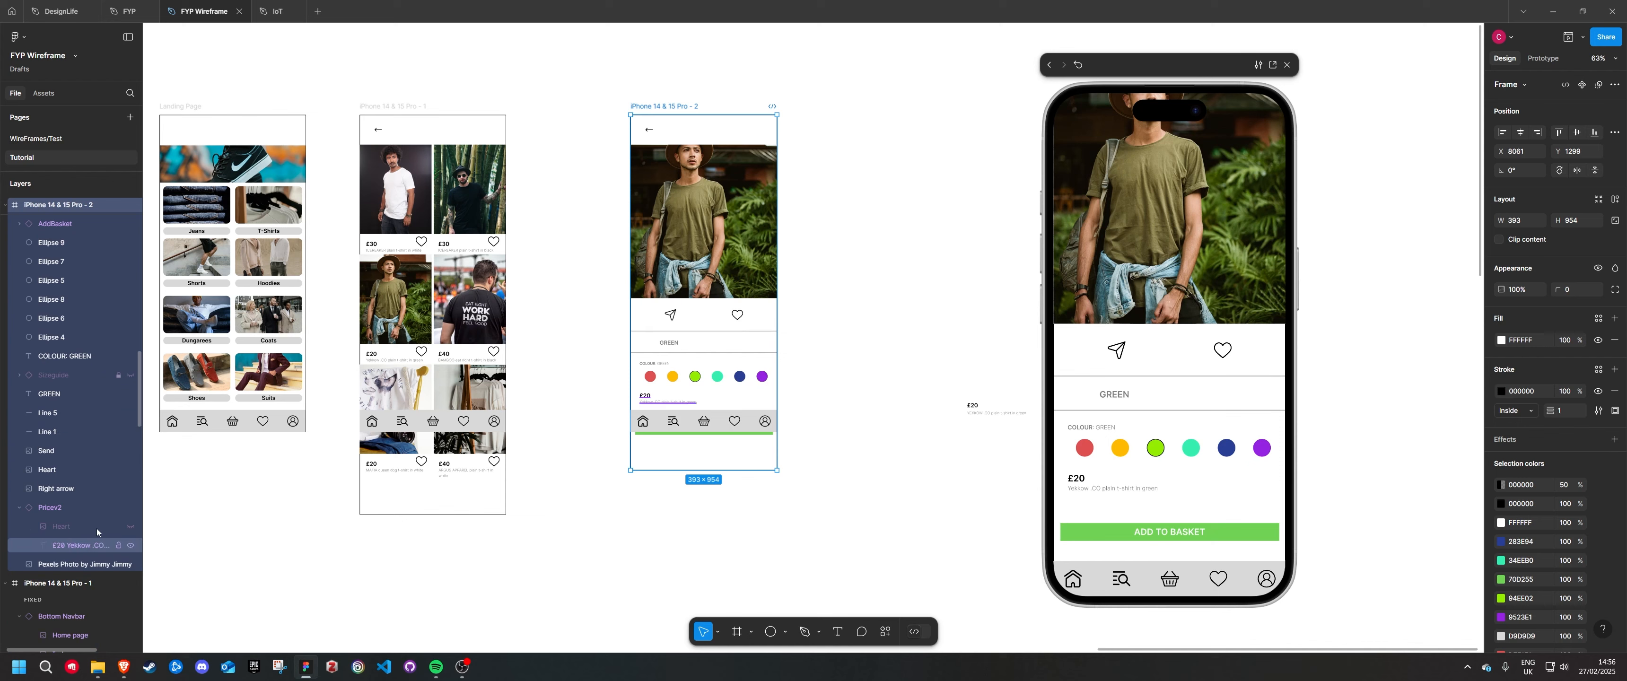
click(131, 375)
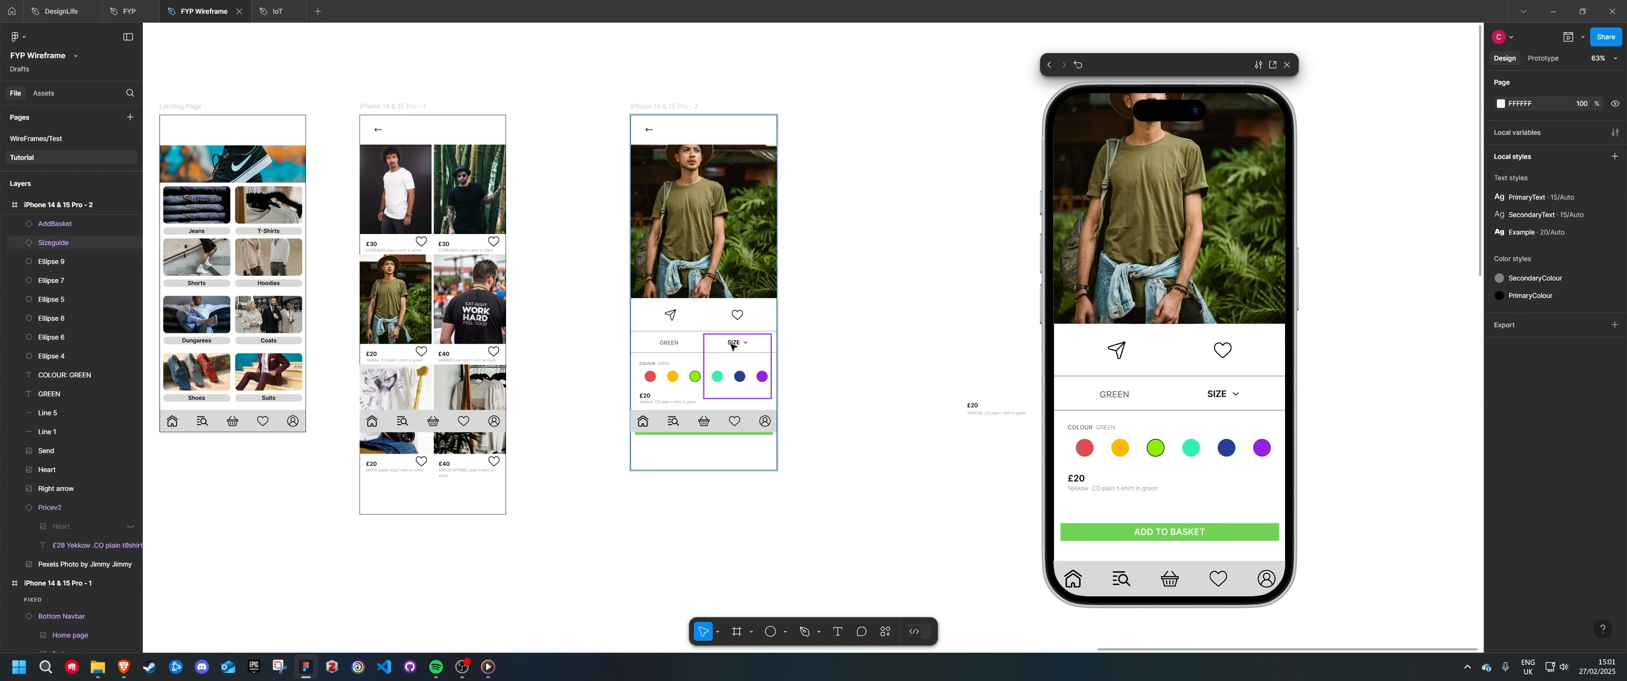
Test the SIZE dropdown in the phone preview by expanding and collapsing it
click(1226, 402)
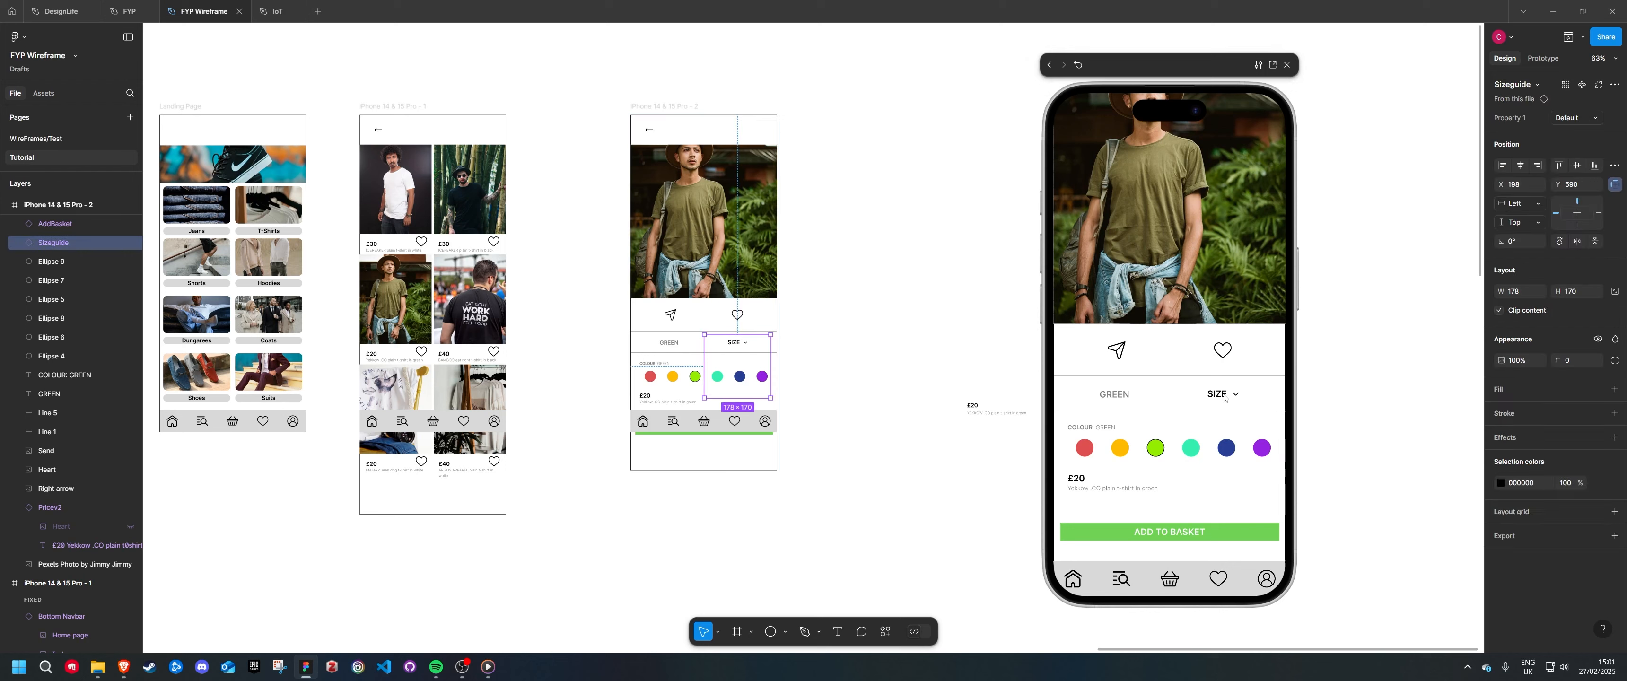
click(1226, 397)
click(1227, 397)
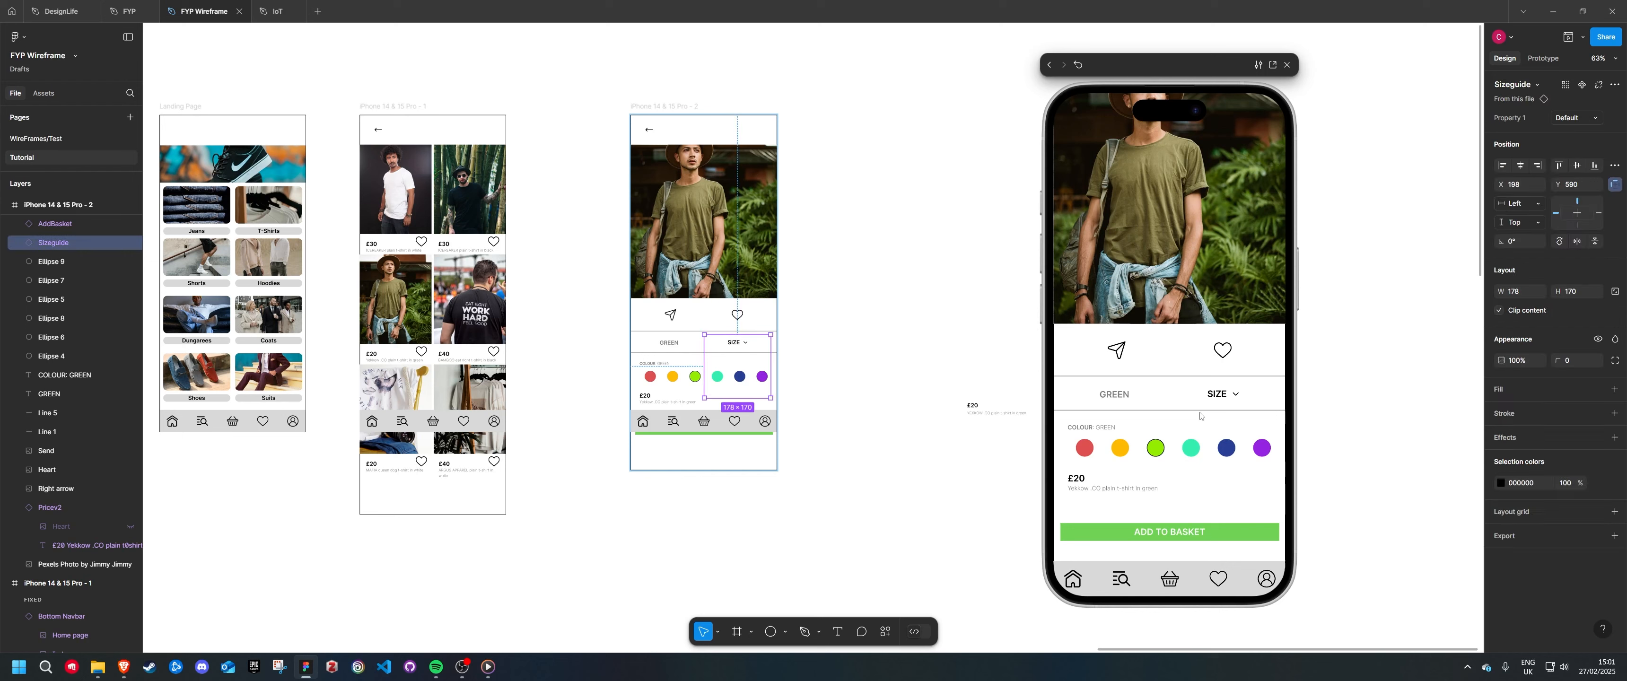
Check the product page's scrolling in the phone preview and try out the ADD TO BASKET button
scroll(1184, 338, up, 2)
scroll(1169, 360, down, 2)
scroll(1156, 377, up, 2)
scroll(1156, 377, down, 2)
scroll(1158, 443, up, 2)
scroll(1159, 506, down, 2)
click(1105, 537)
click(1110, 539)
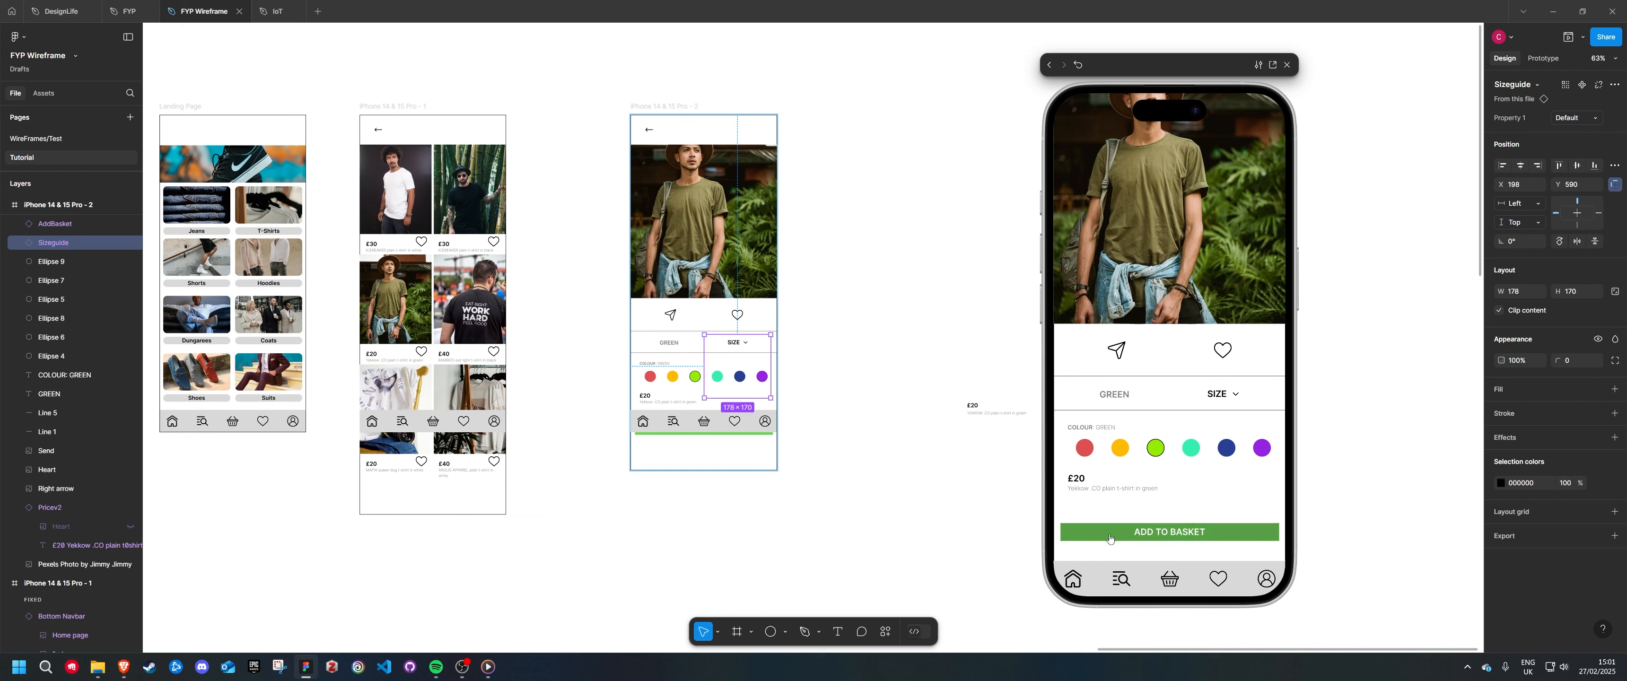